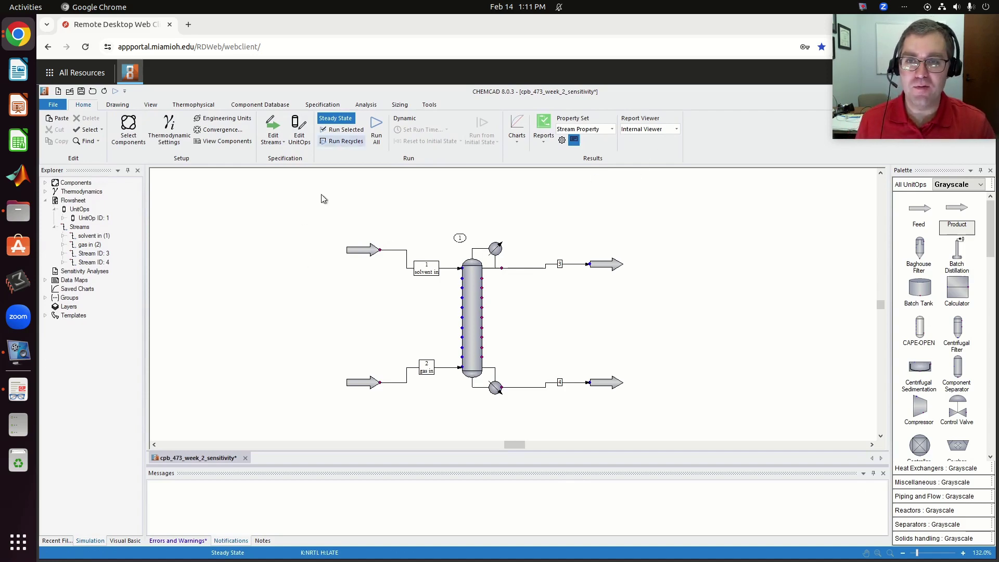
Review the specifications of the solvent and gas feed streams, leaving both unedited.
double_click(368, 255)
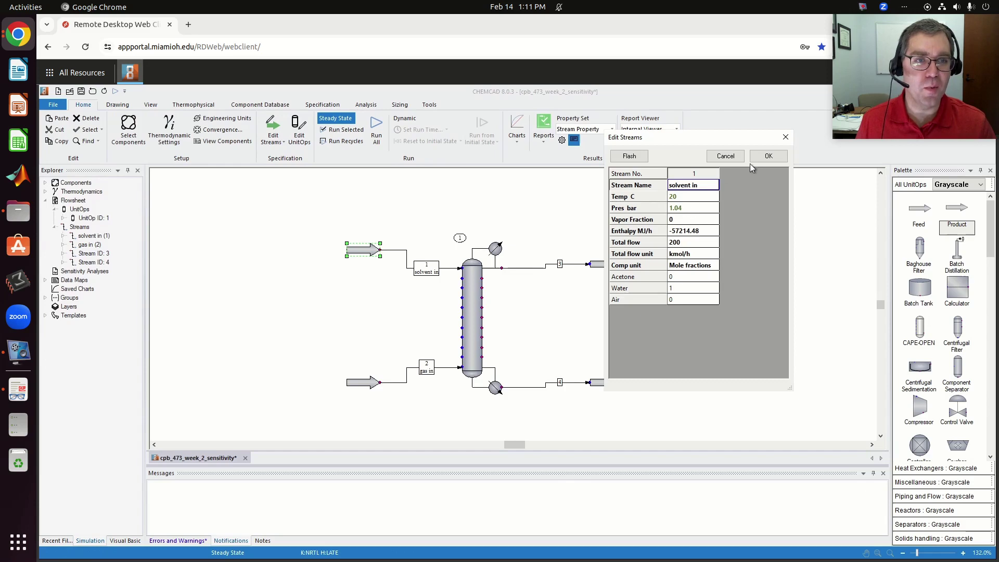
click(714, 159)
double_click(371, 382)
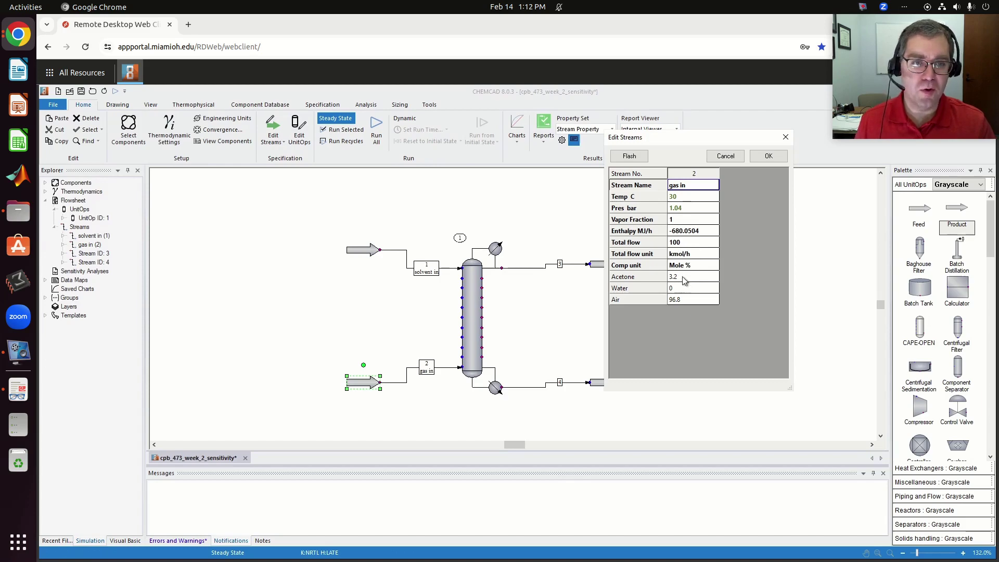
click(726, 161)
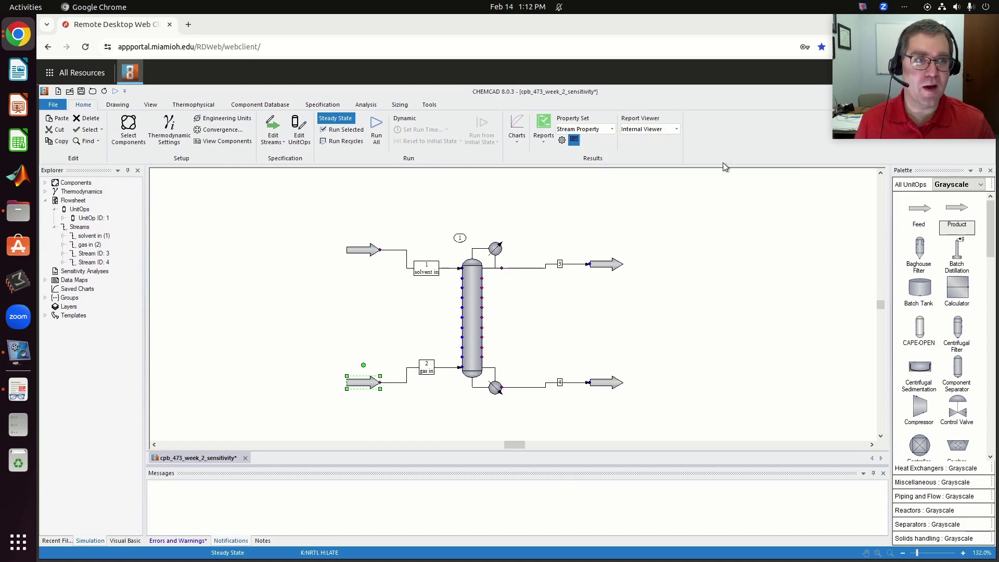
Consult the problem statement PDF and check the absorber column's general settings in the flowsheet.
key(alt+Tab)
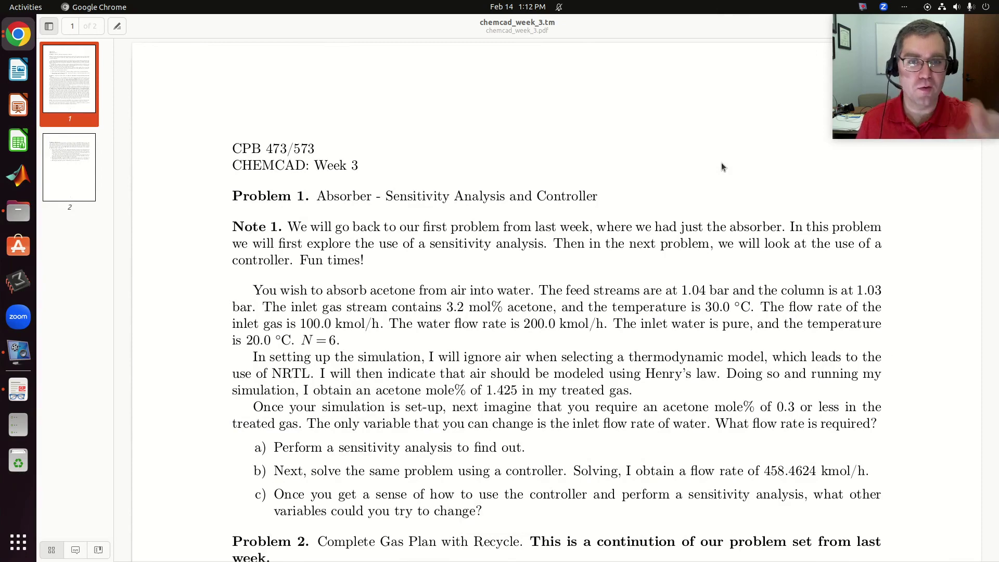
key(alt+Tab)
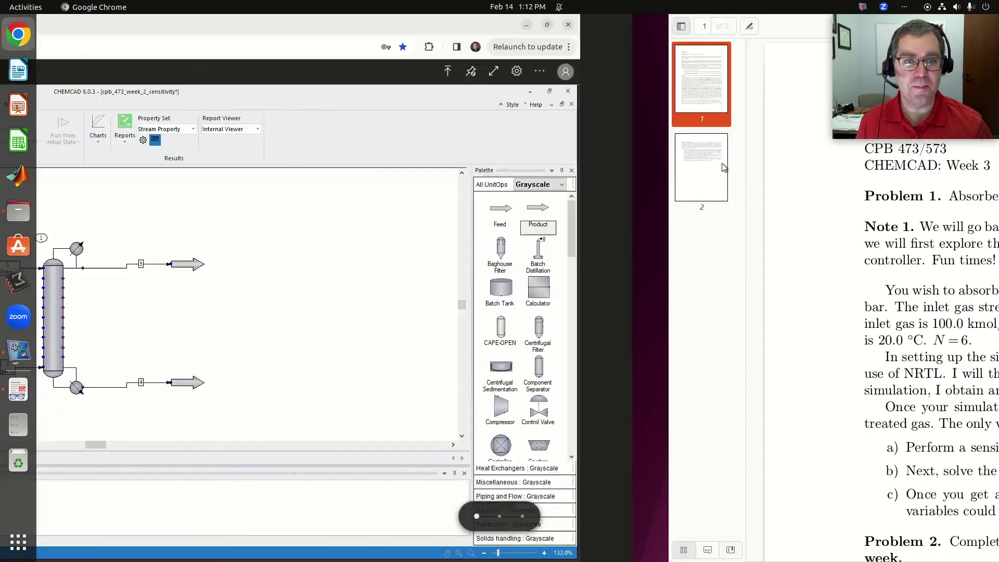
double_click(474, 338)
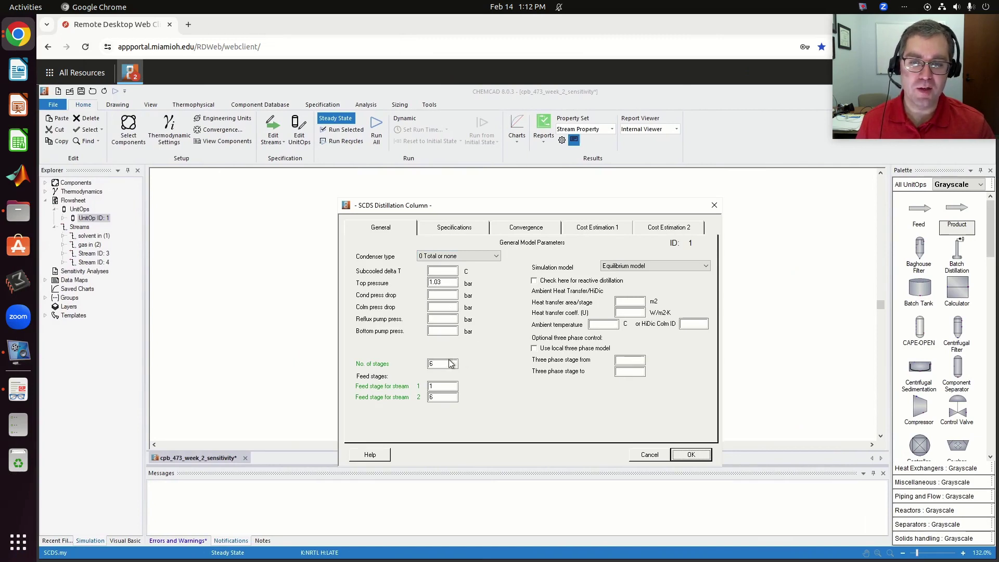
click(691, 455)
Run the whole steady-state simulation and inspect the treated gas composition in stream 3.
click(376, 128)
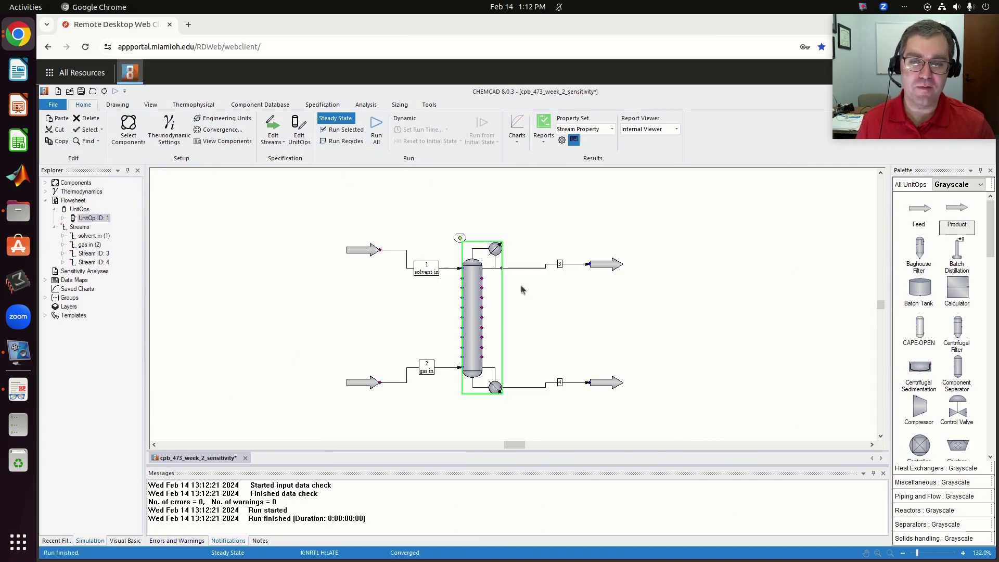
click(604, 277)
double_click(614, 264)
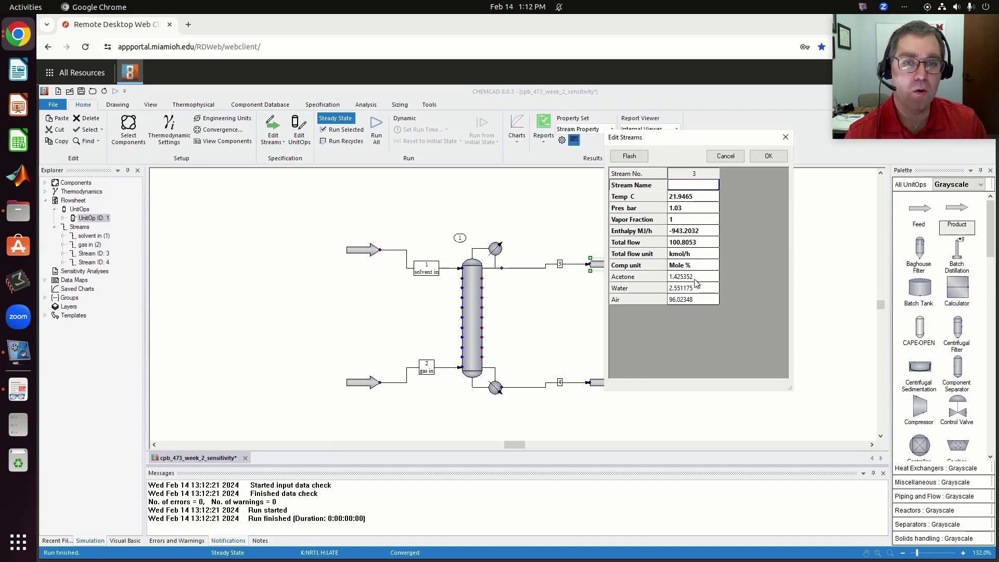
click(776, 156)
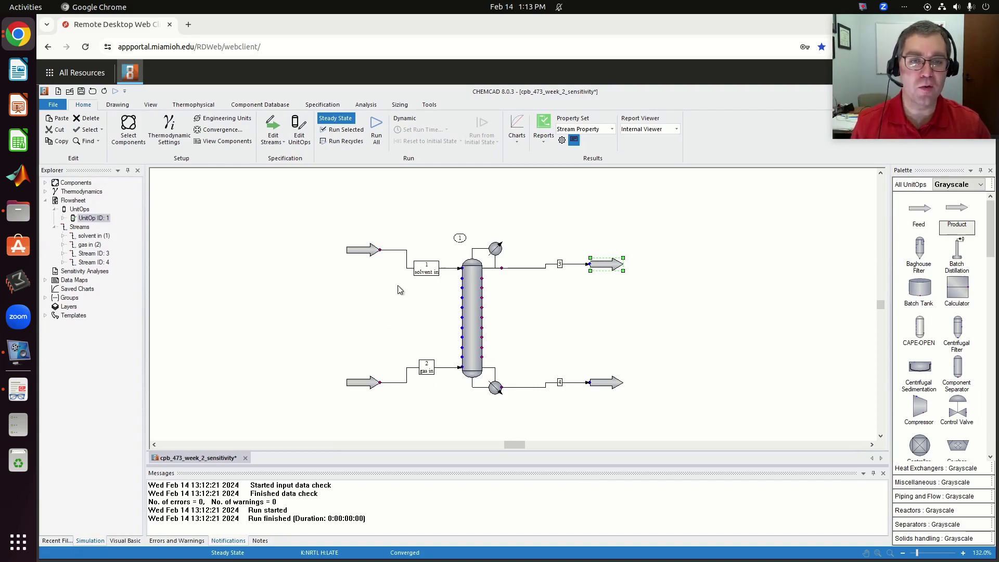
click(514, 307)
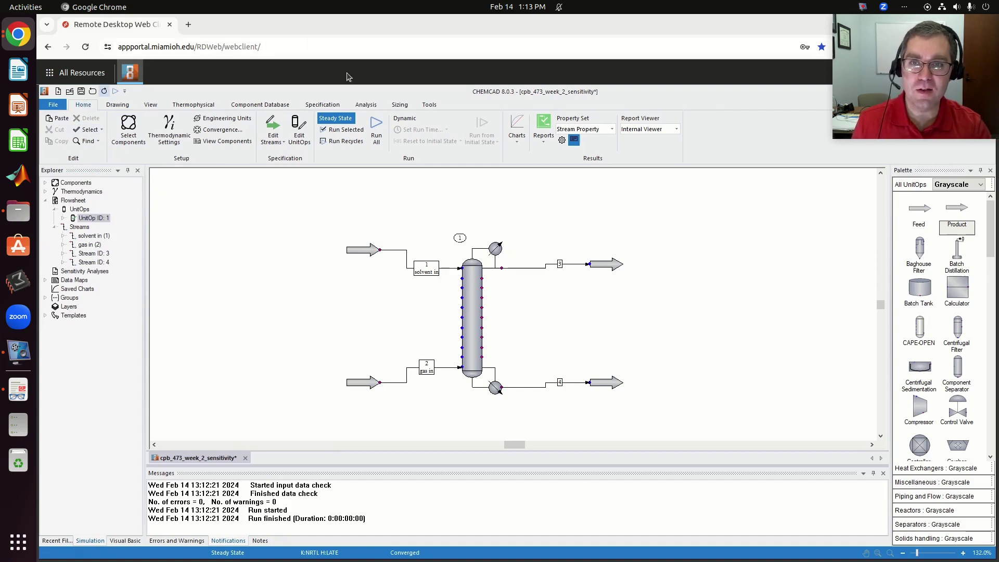
Create a new sensitivity analysis named "water flow in" and close its settings without defining any variables.
click(367, 105)
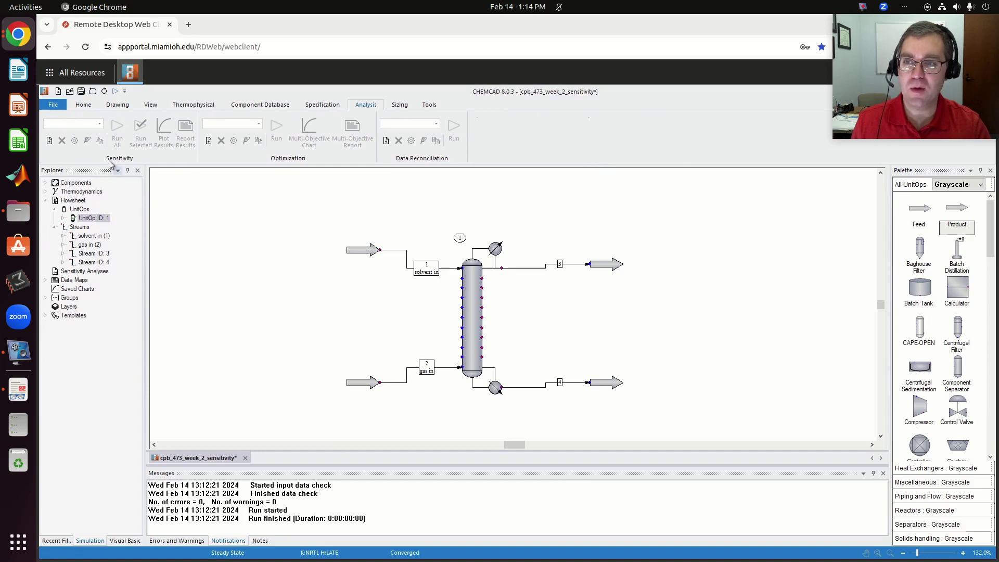
click(100, 124)
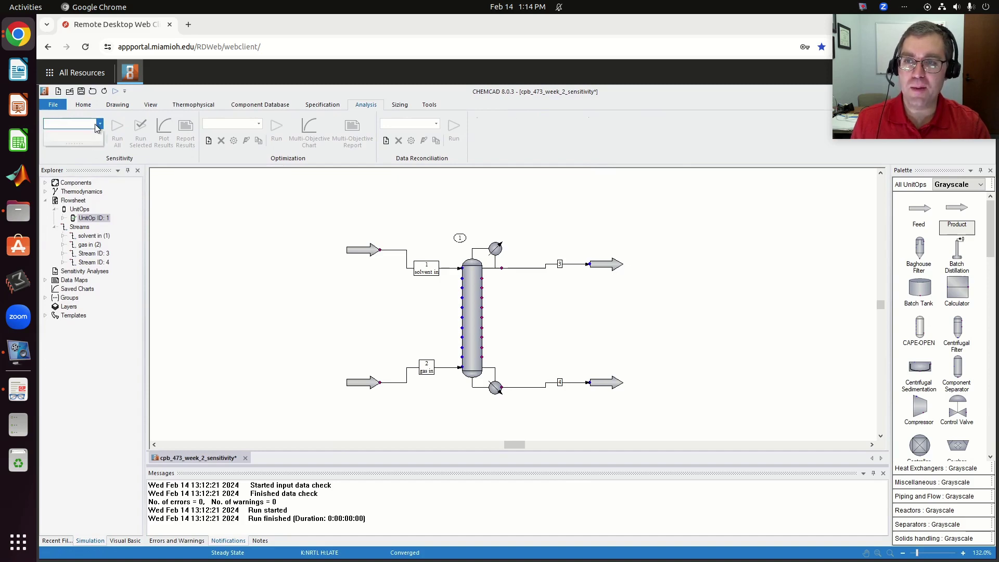
click(102, 124)
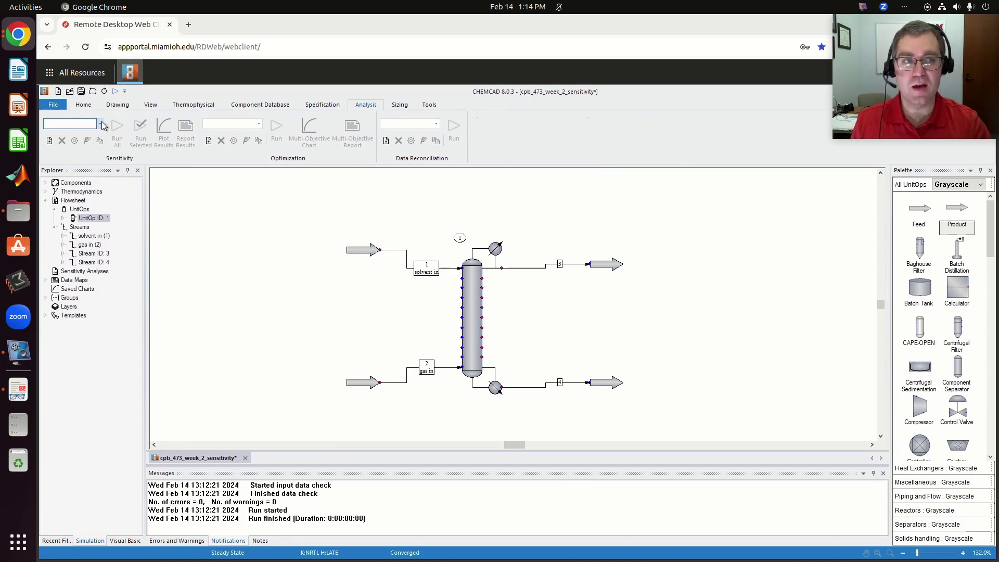
click(49, 144)
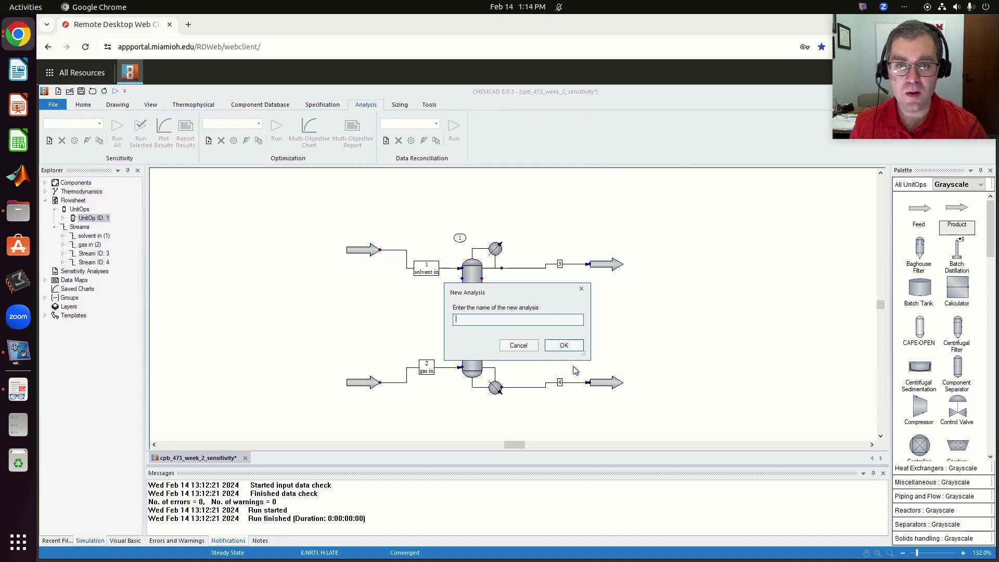
text(water fl)
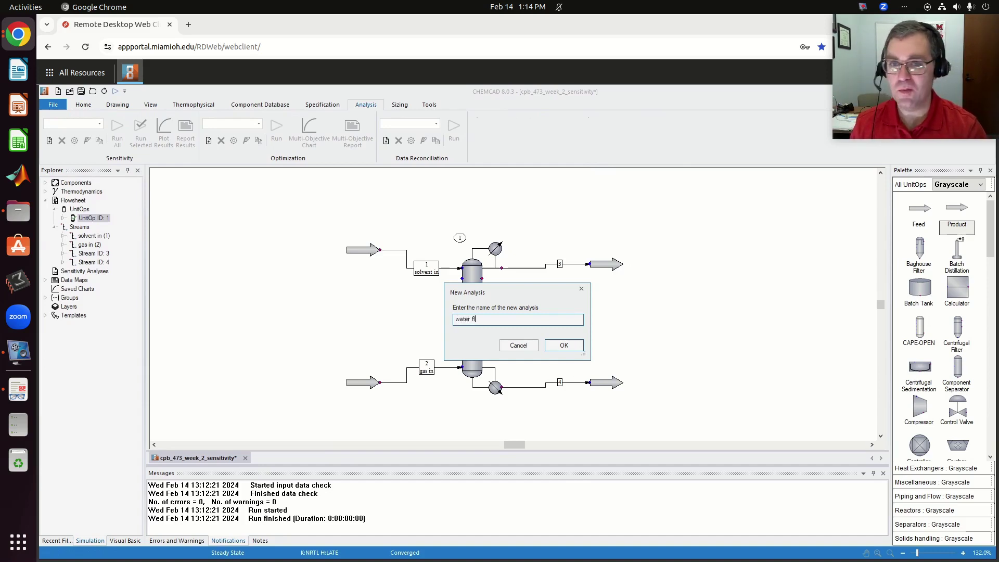
text(ow)
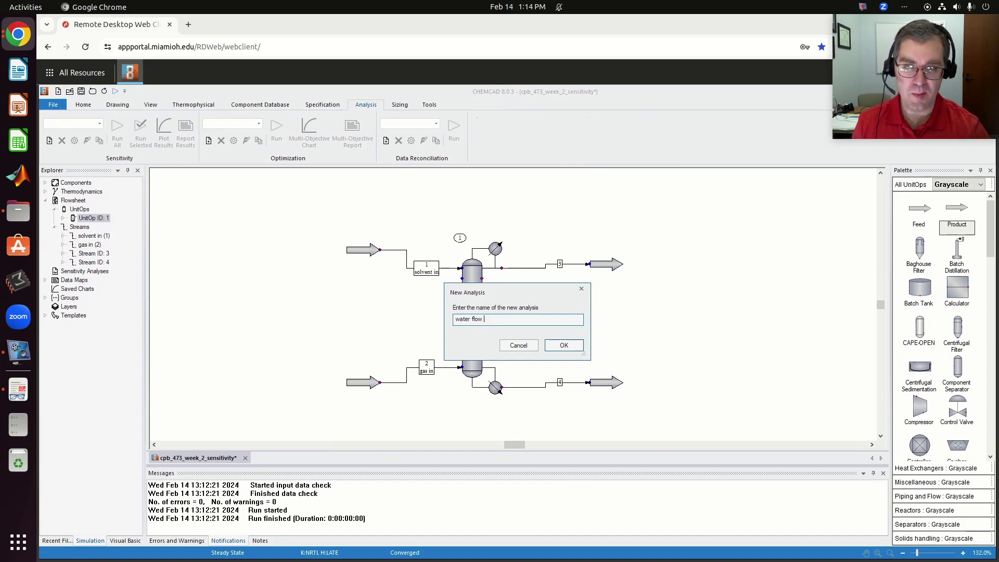
text(in)
click(567, 347)
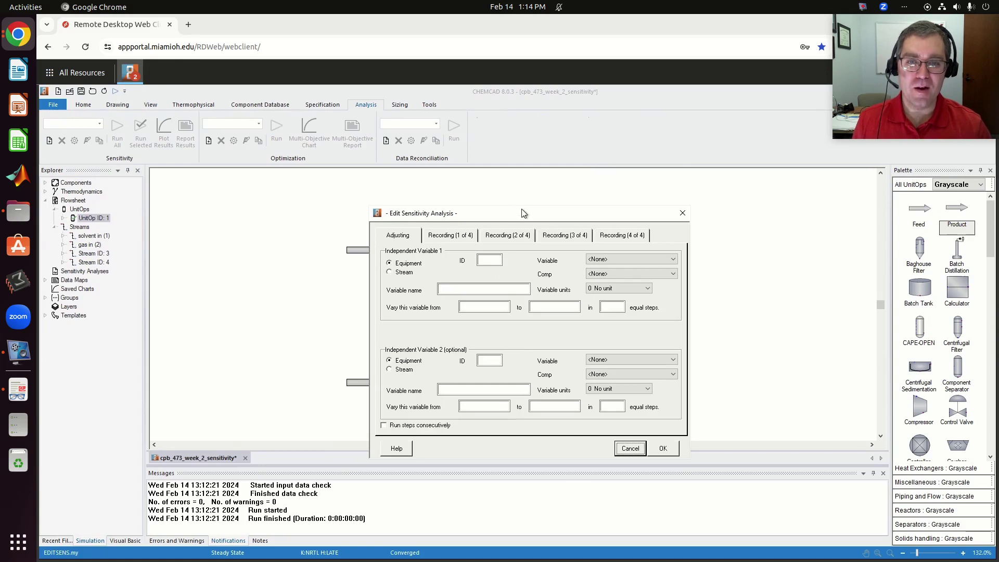
drag(522, 211, 769, 182)
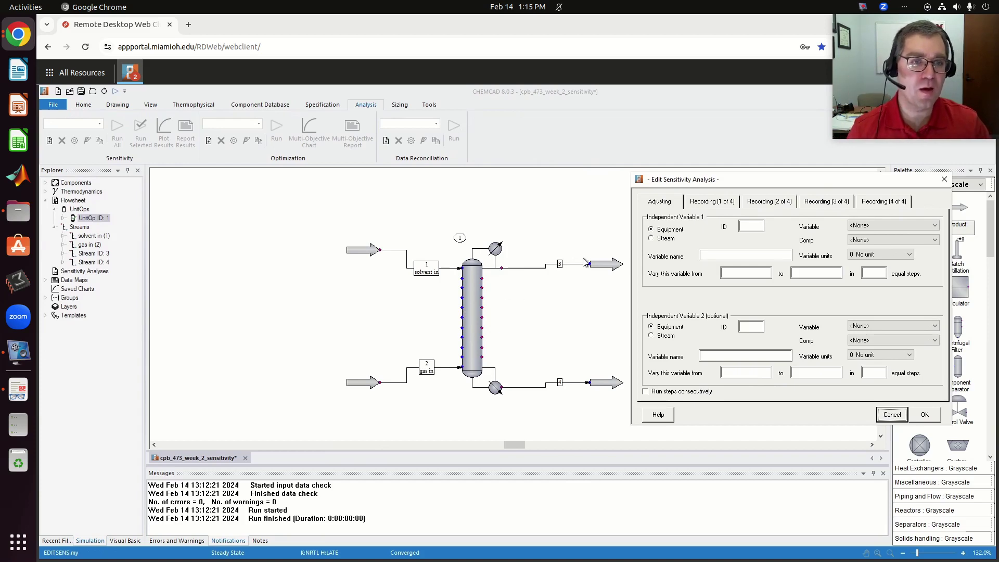
click(892, 415)
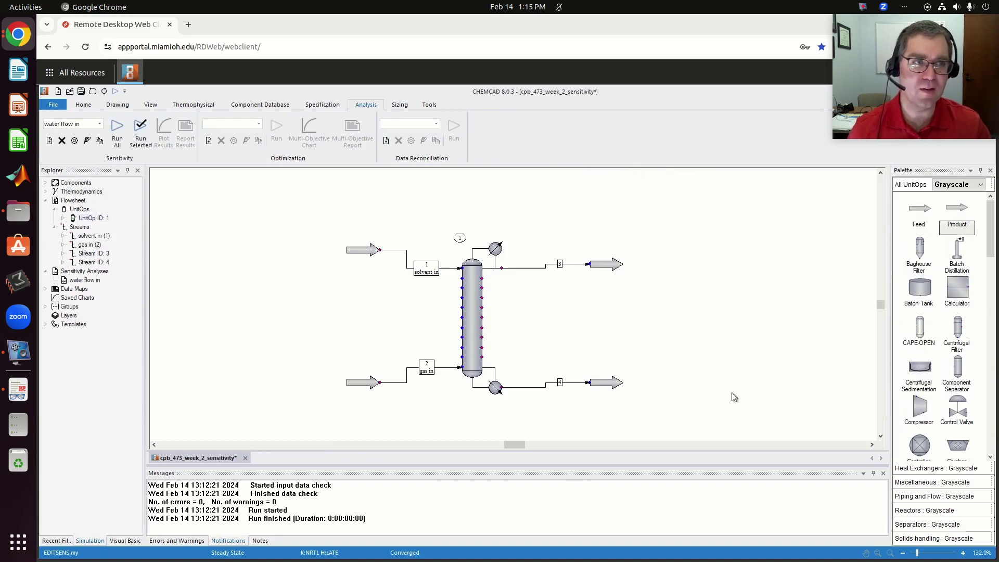
Look over the absorber column's general settings, focusing on the top pressure.
double_click(471, 318)
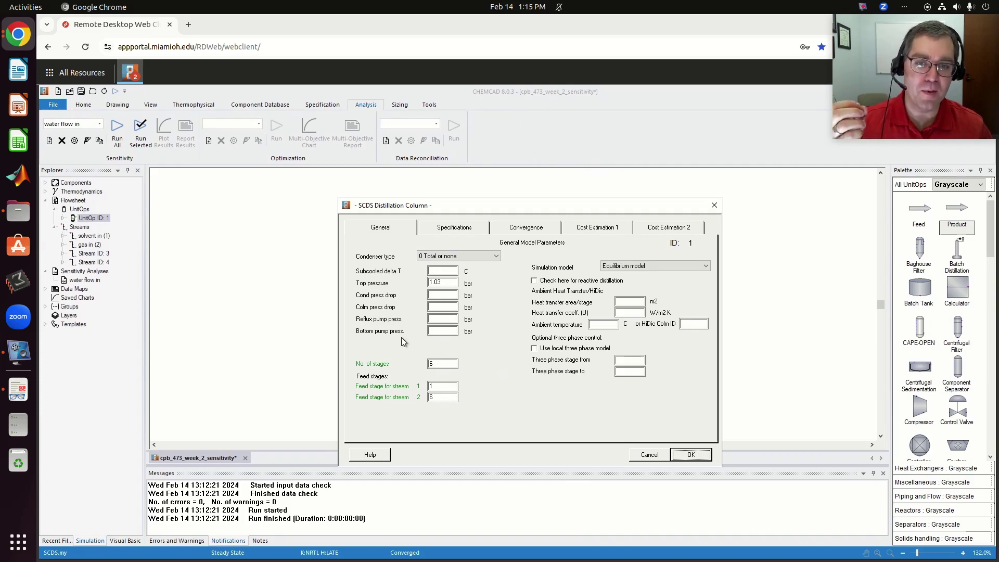
click(436, 281)
text(.03)
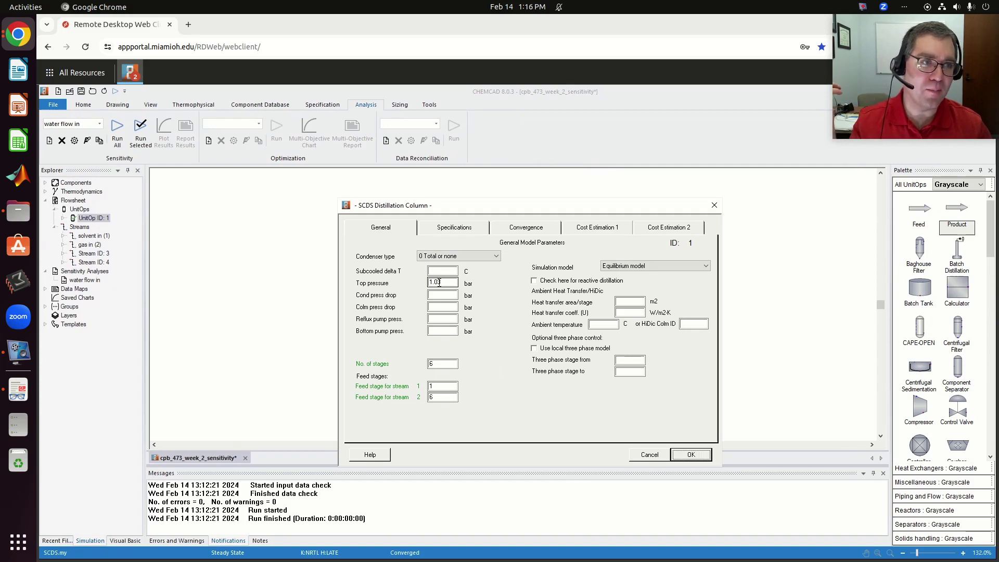
click(435, 271)
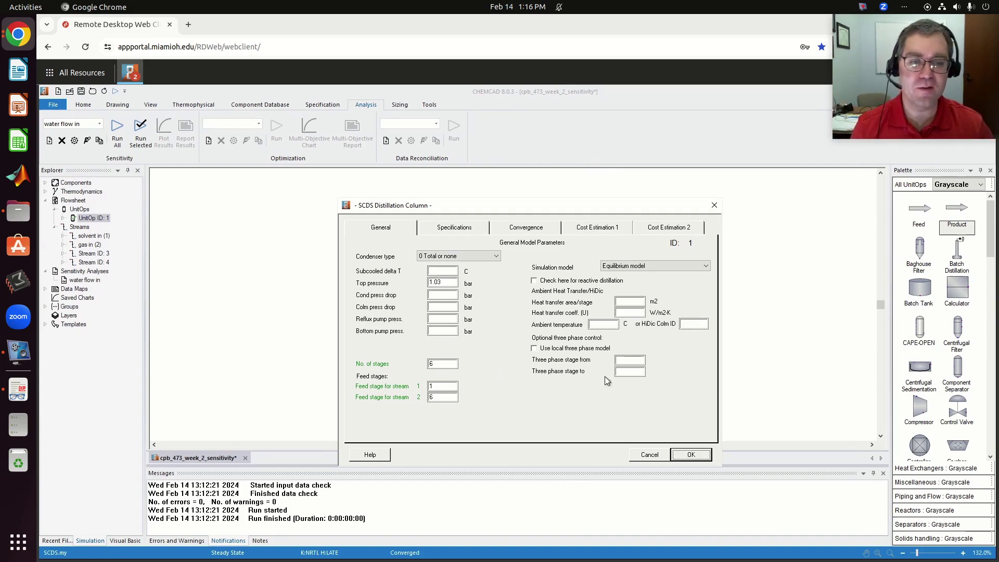
click(690, 455)
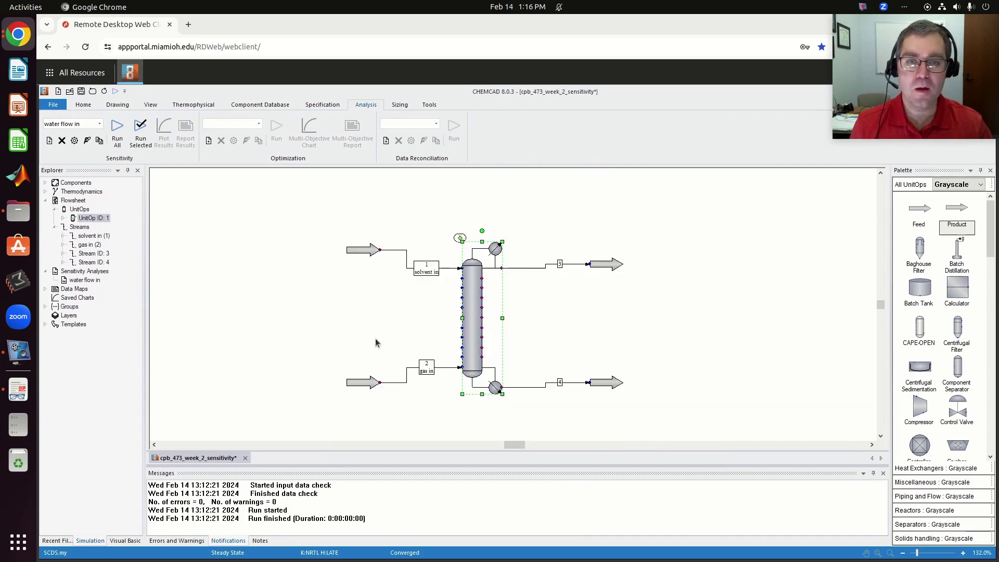
Check the solvent feed stream's properties to see which stream variables could be adjusted.
double_click(363, 251)
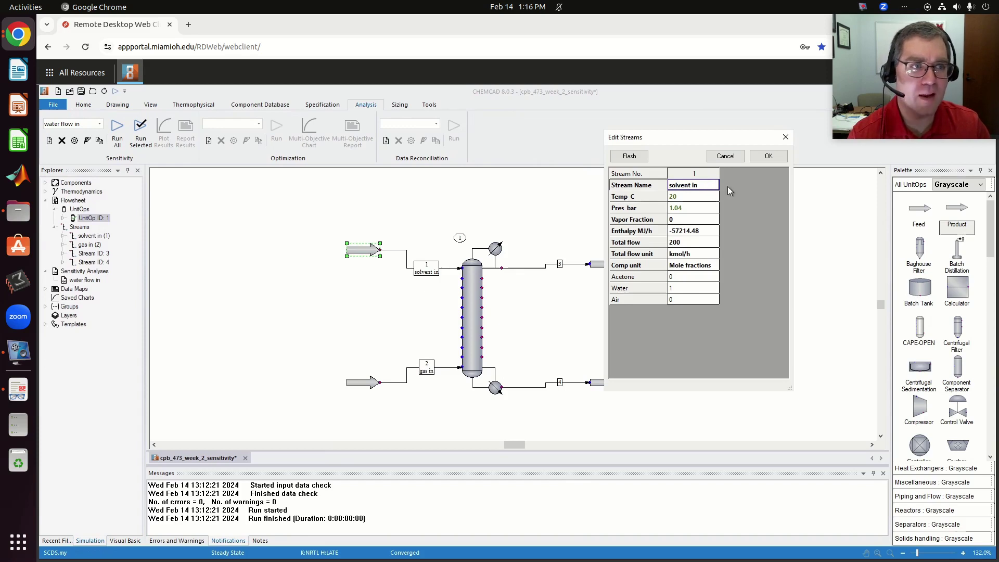
click(769, 156)
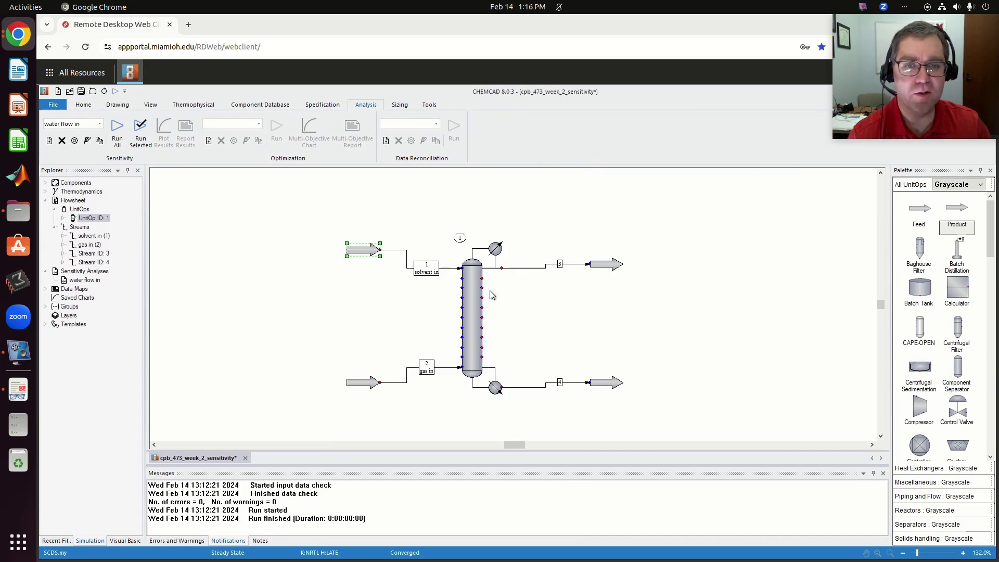
click(267, 289)
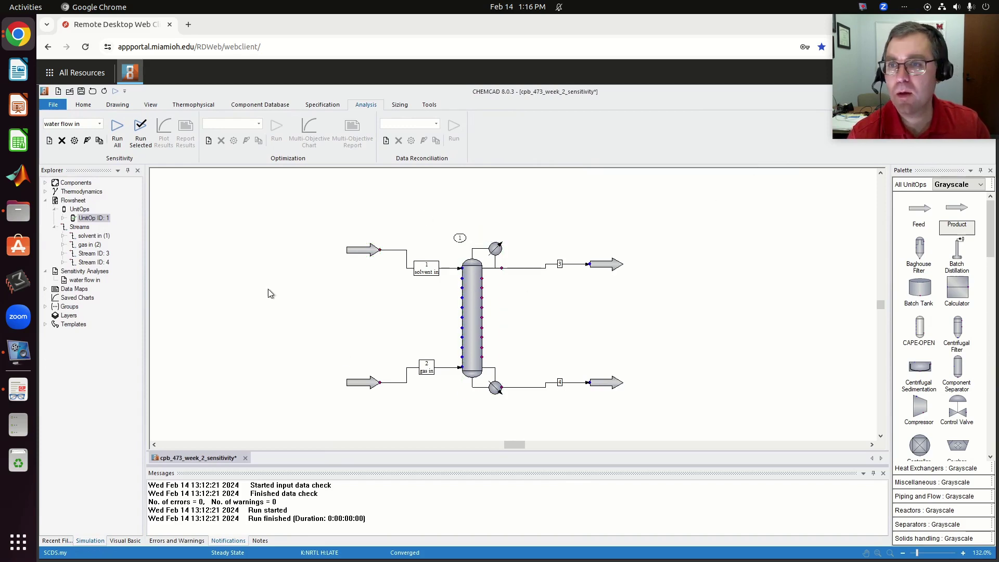
In the "water flow in" analysis, set independent variable 1 to the Total mole rate of stream 1, with no component.
click(76, 141)
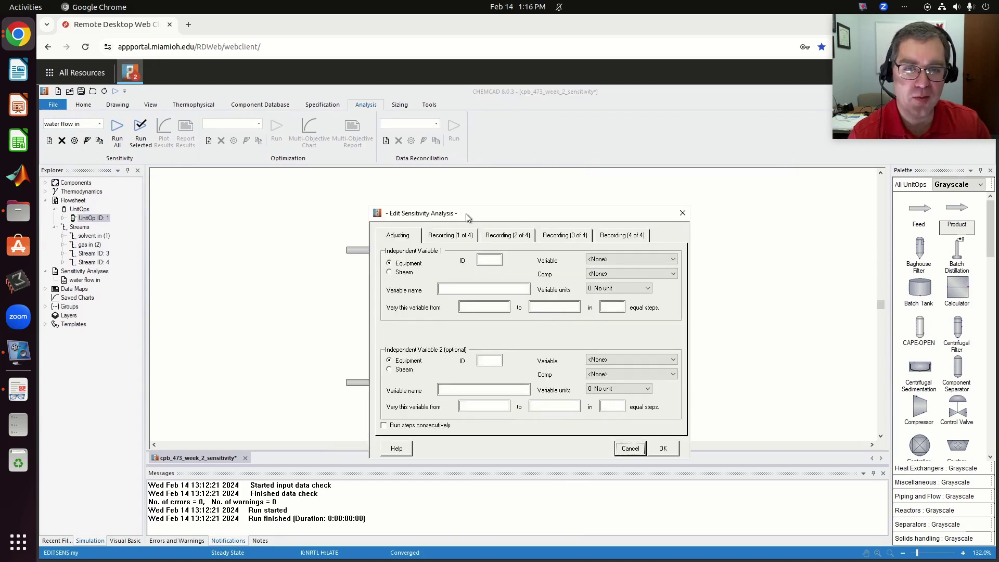
drag(489, 217, 765, 154)
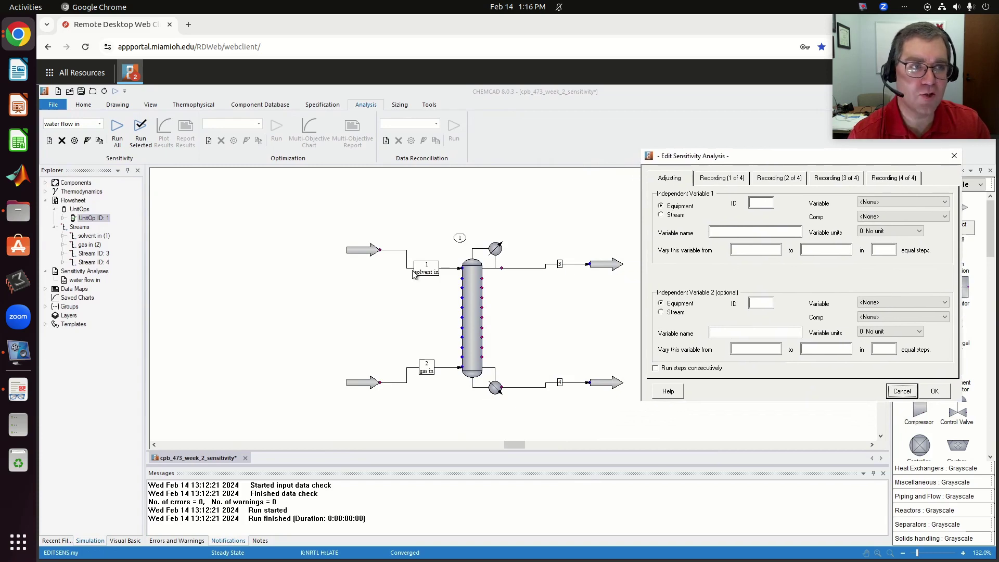
click(671, 215)
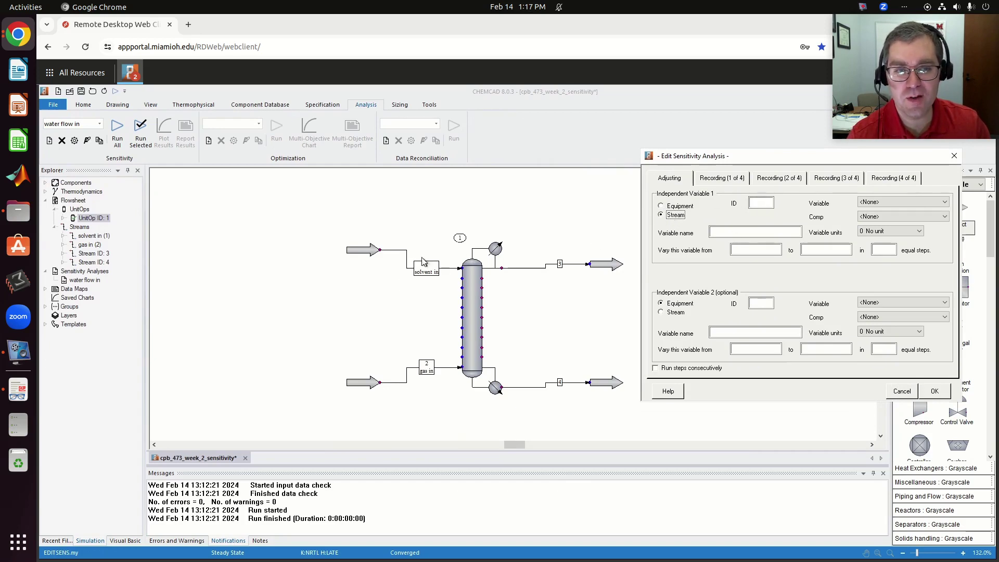
click(761, 203)
text(1)
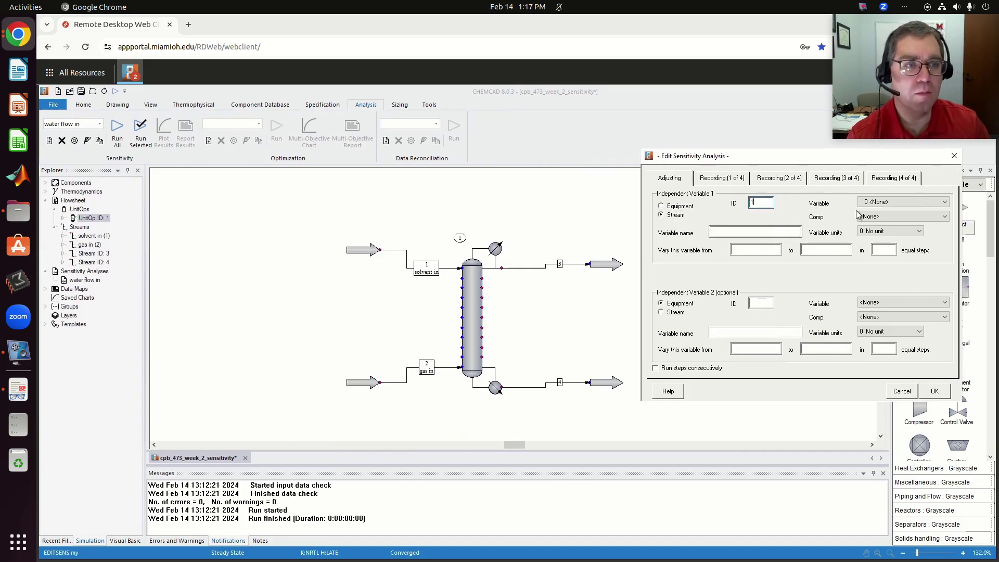
click(884, 204)
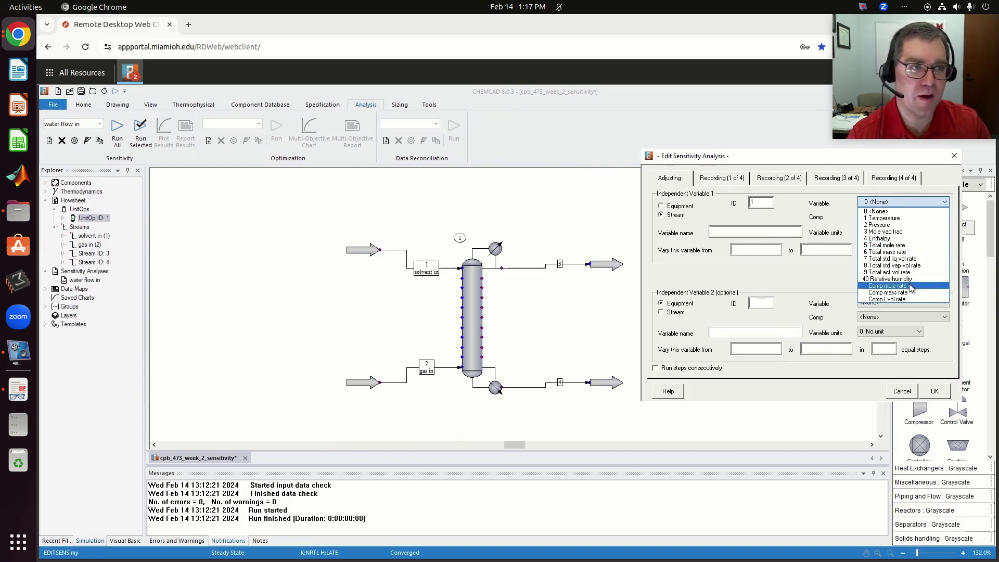
click(912, 250)
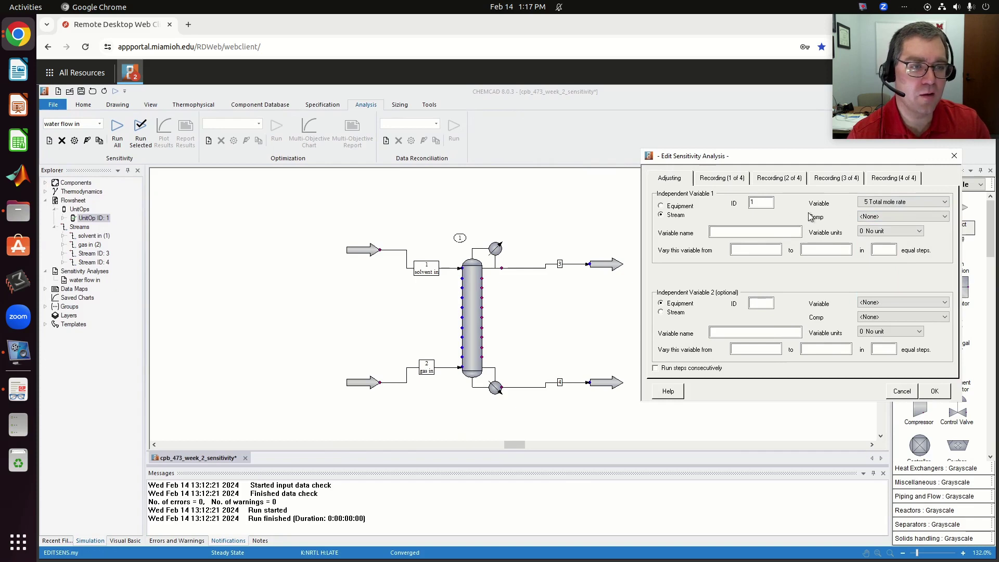
click(867, 221)
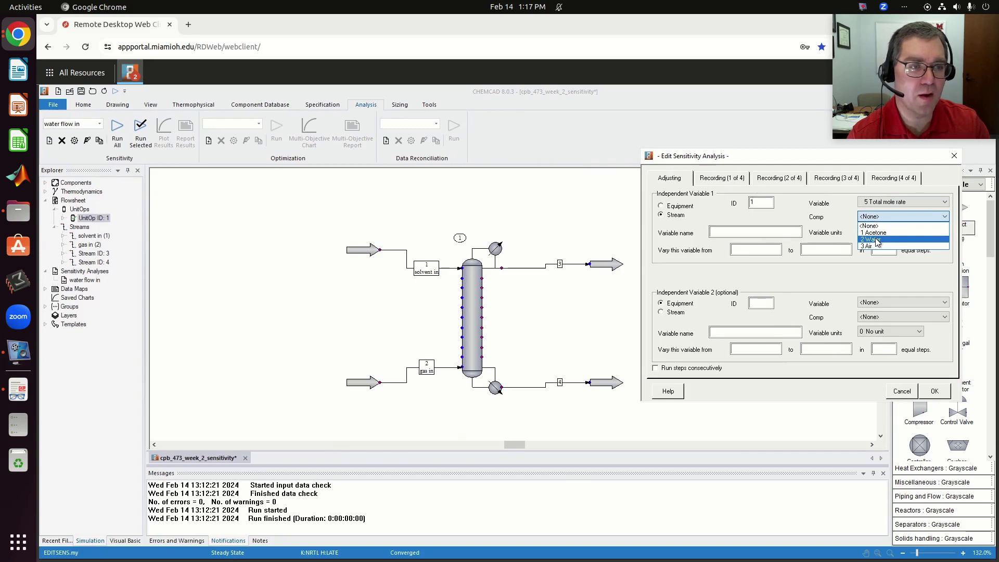
click(848, 217)
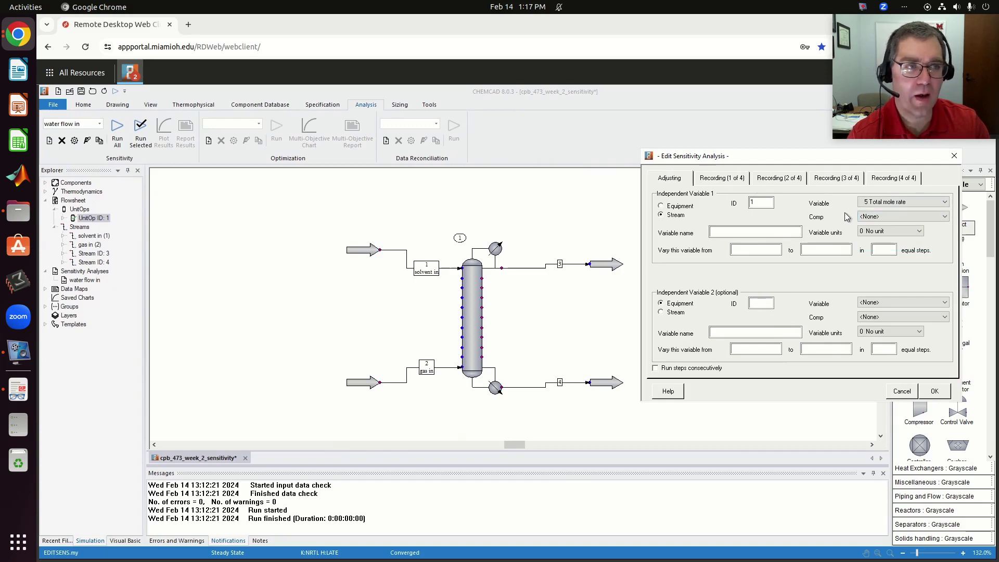
Give independent variable 1 the Mole rate units and name it "water flow in".
click(874, 235)
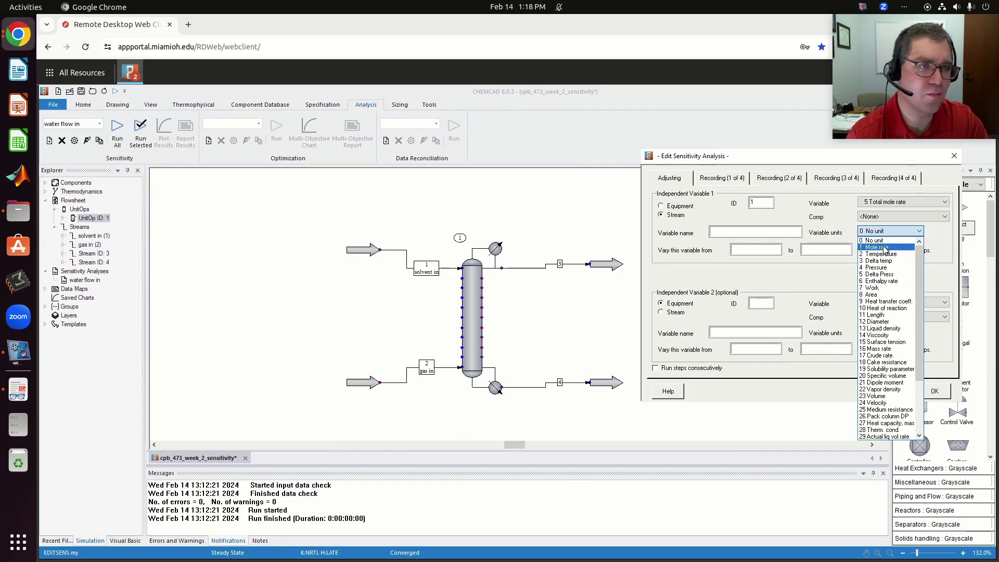
click(884, 248)
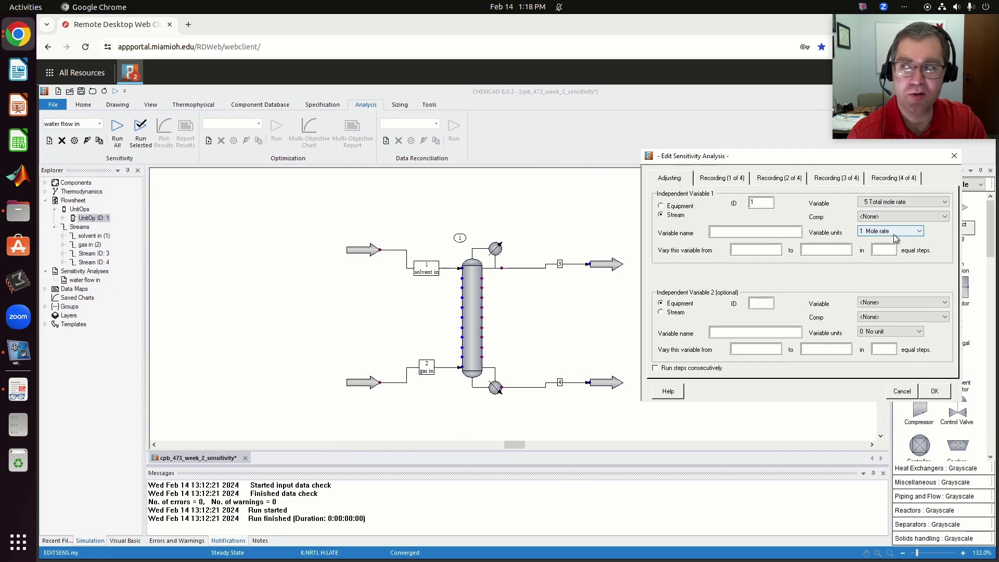
click(737, 230)
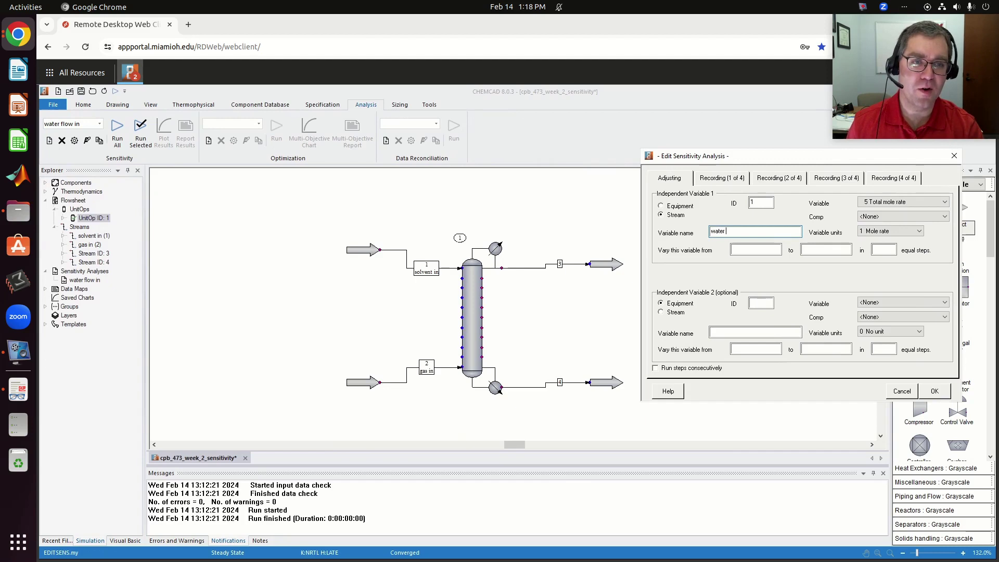
text(ow in)
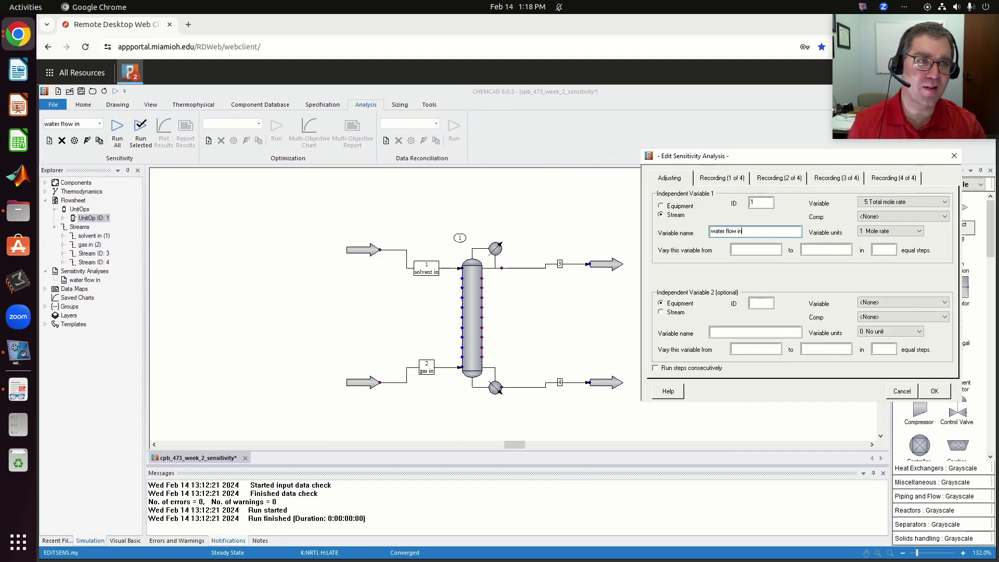
Vary the water flow variable from 200 to 500 in 100 equal steps.
click(750, 251)
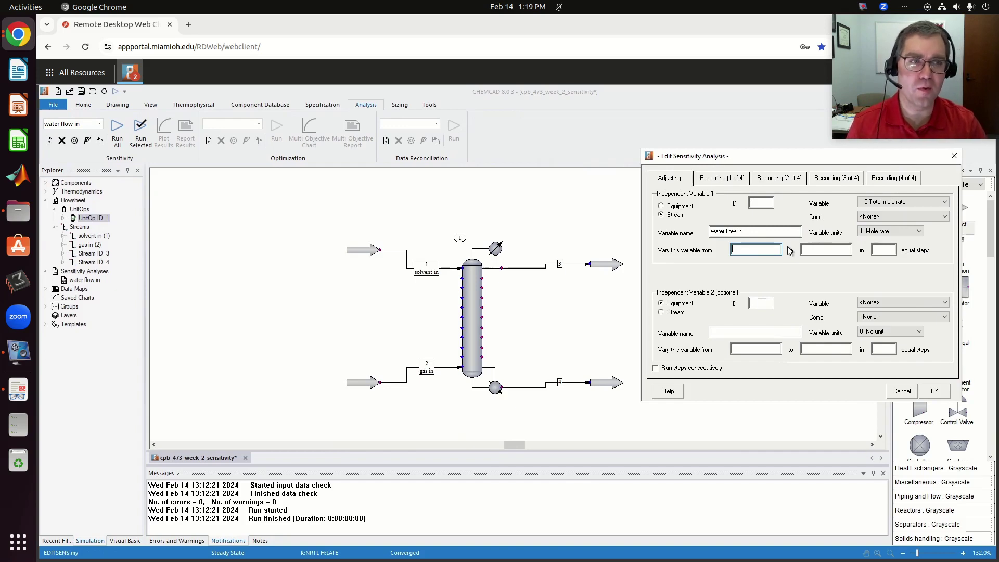
text(200)
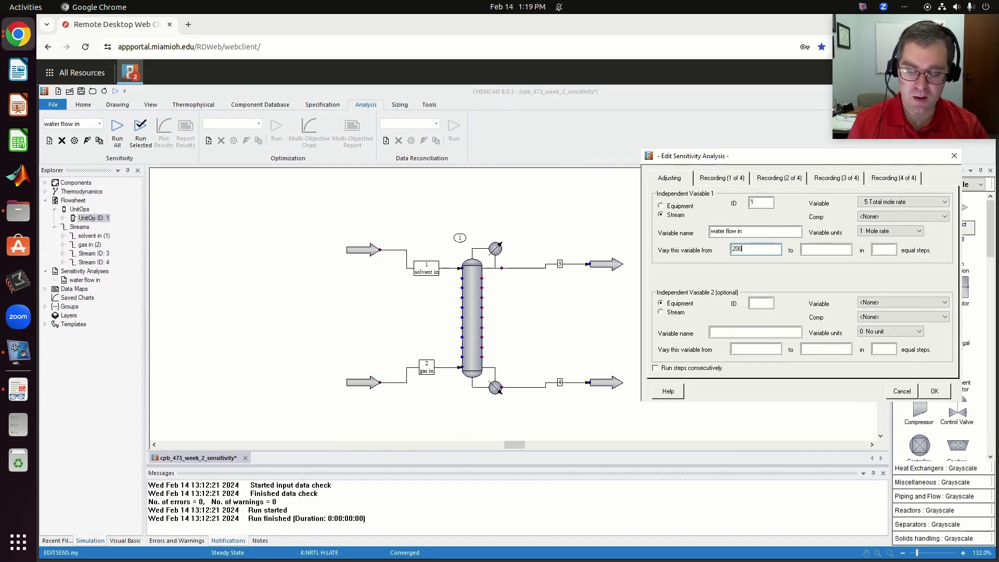
key(Tab)
text(50)
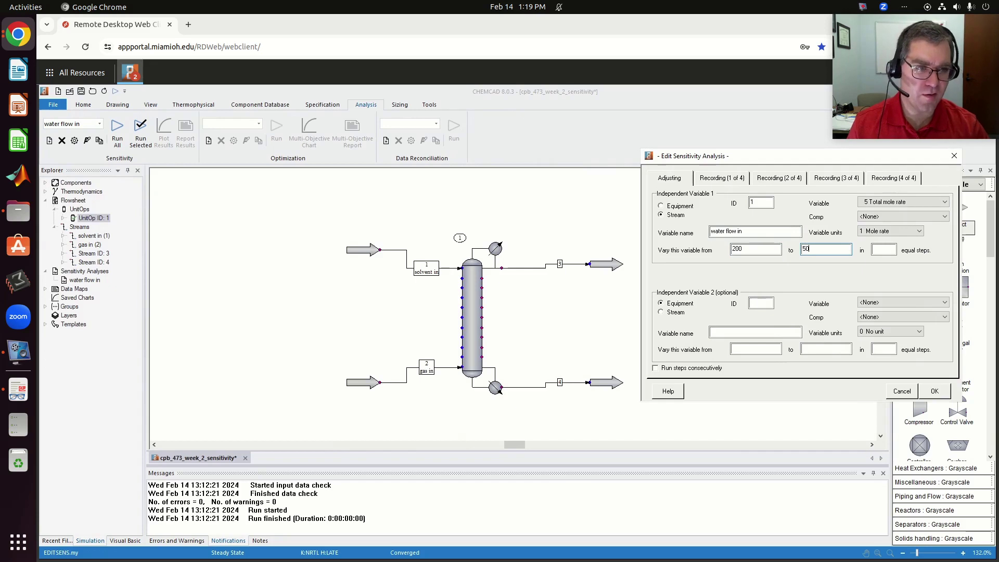
text(0)
click(884, 250)
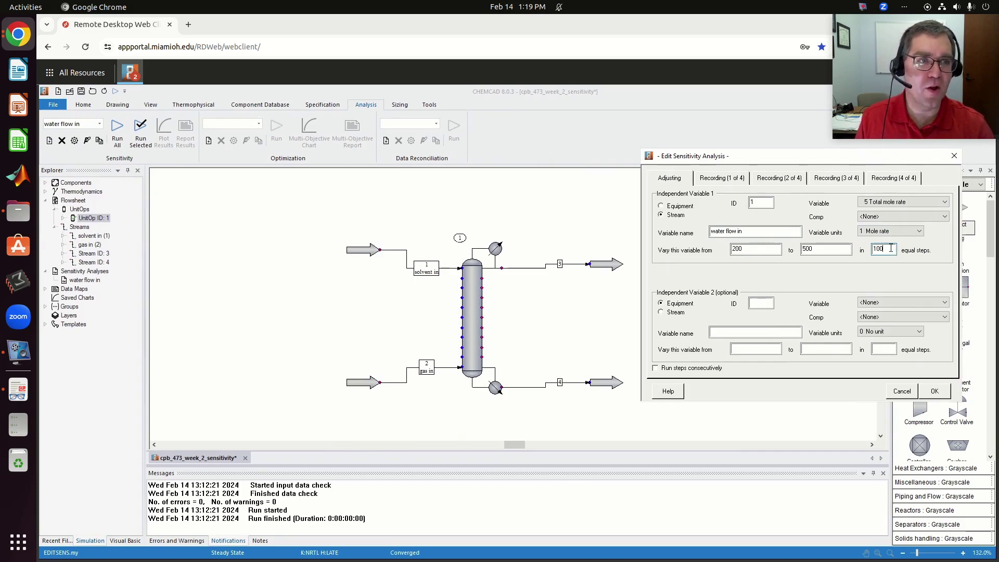
click(891, 248)
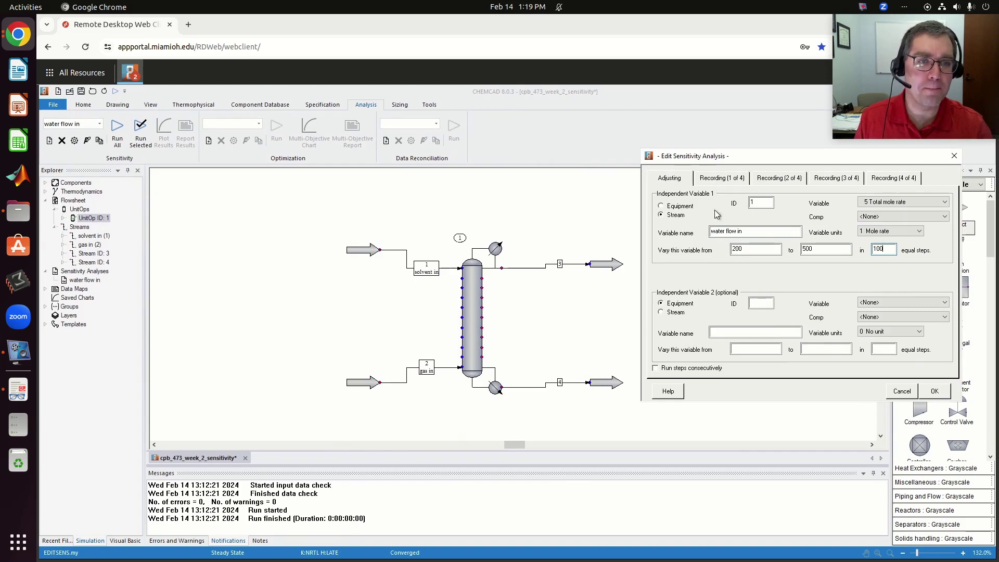
Set dependent variable 1 to record the component mole fraction of Acetone in stream 3.
click(713, 180)
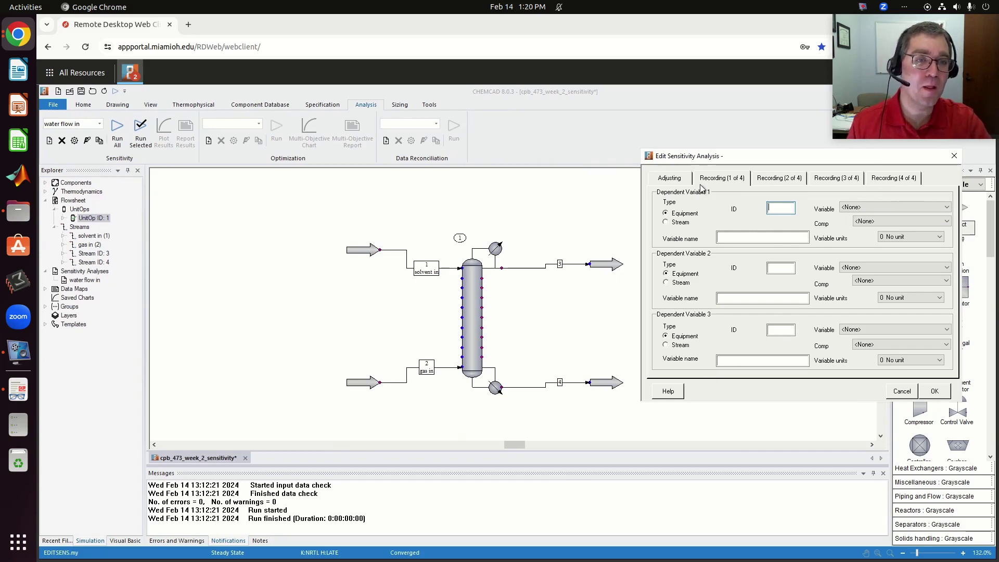
click(669, 178)
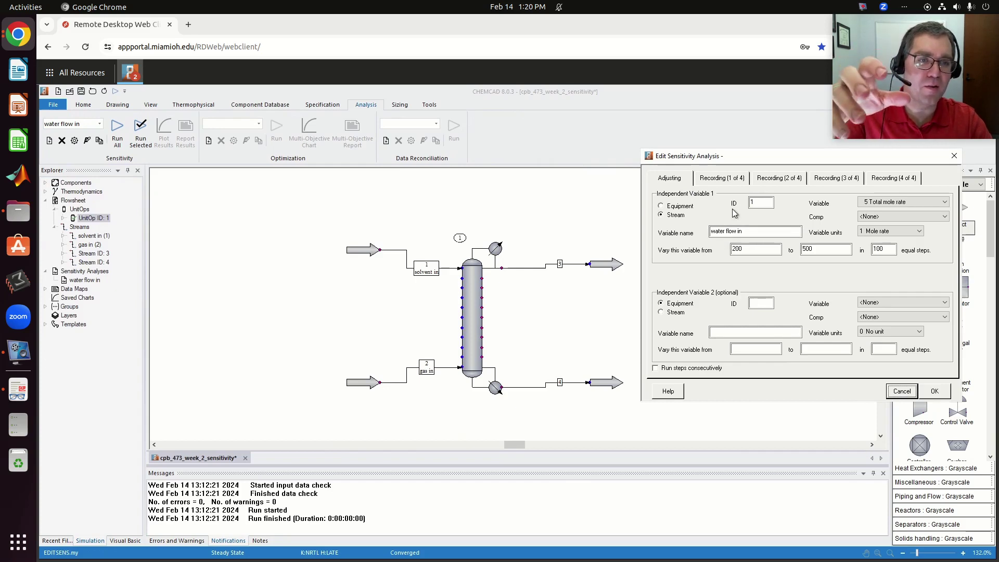
click(729, 179)
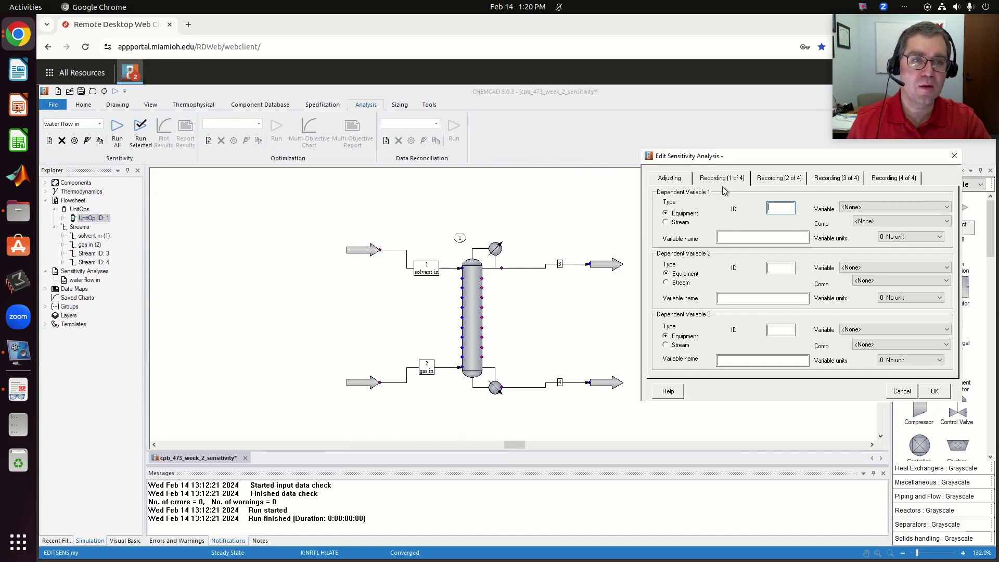
click(683, 223)
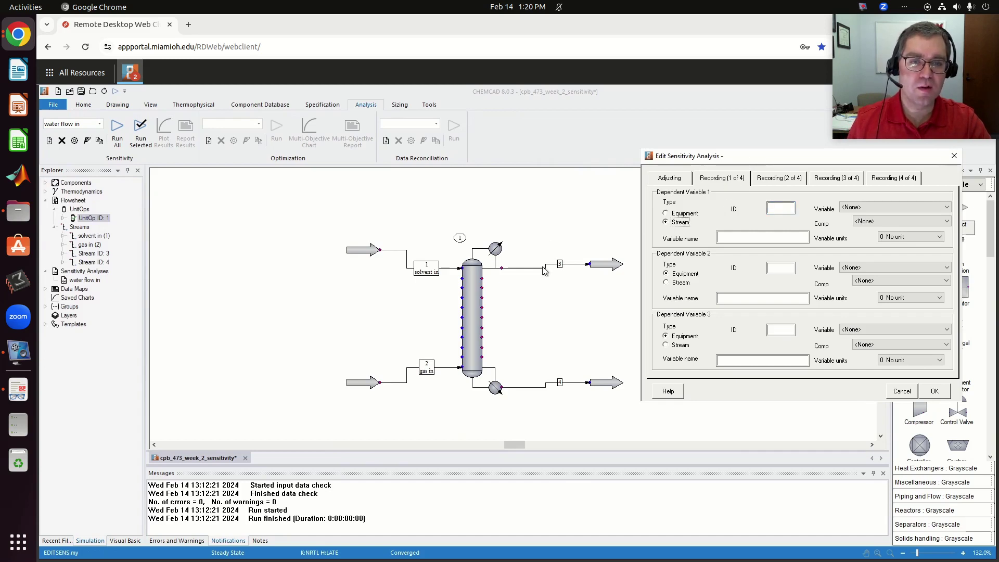
click(772, 210)
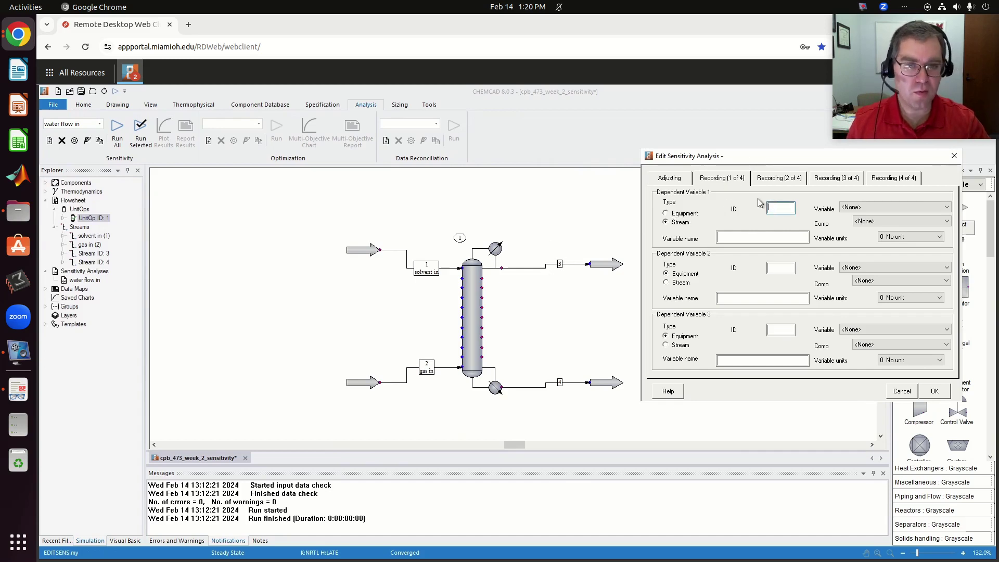
text(3)
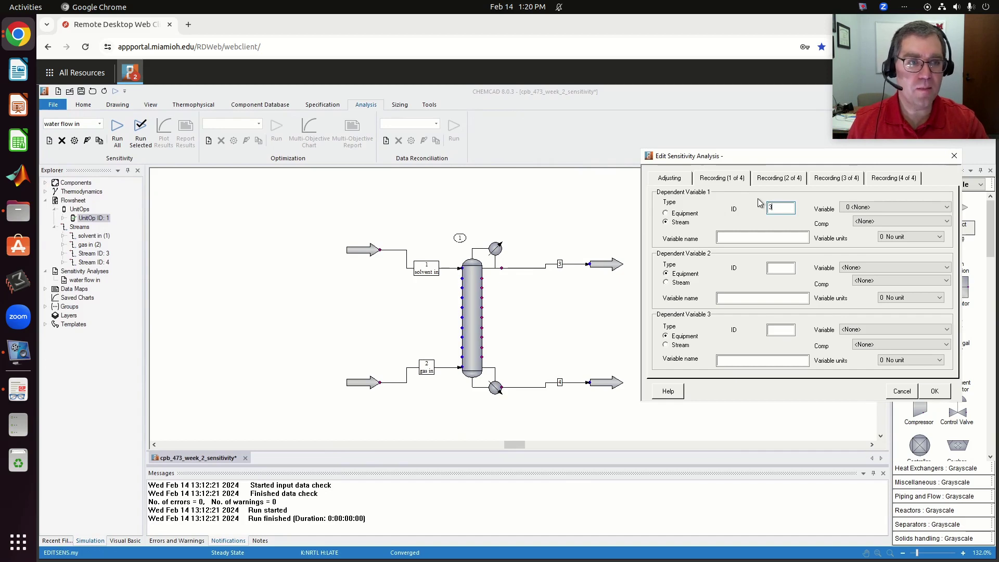
click(864, 209)
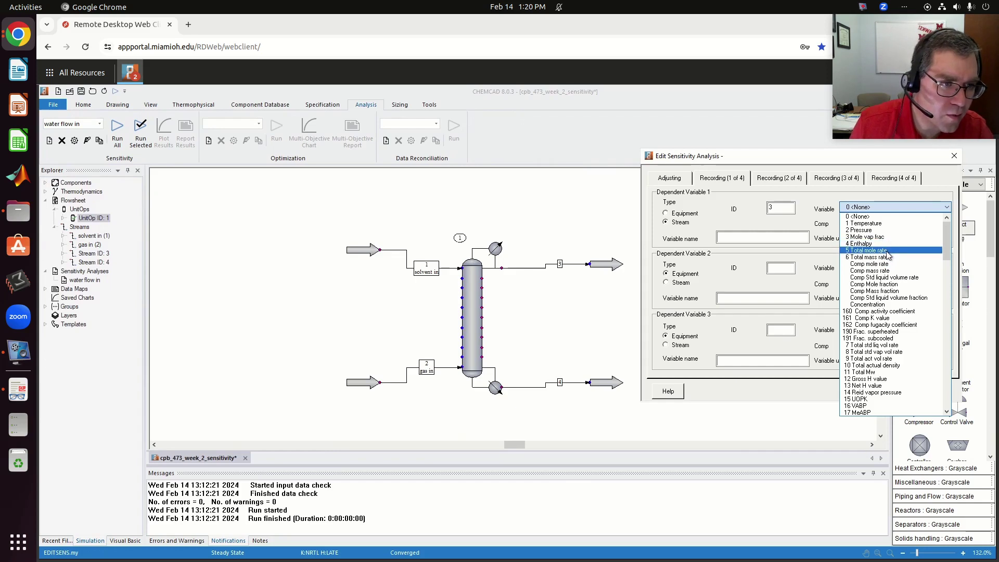
click(897, 288)
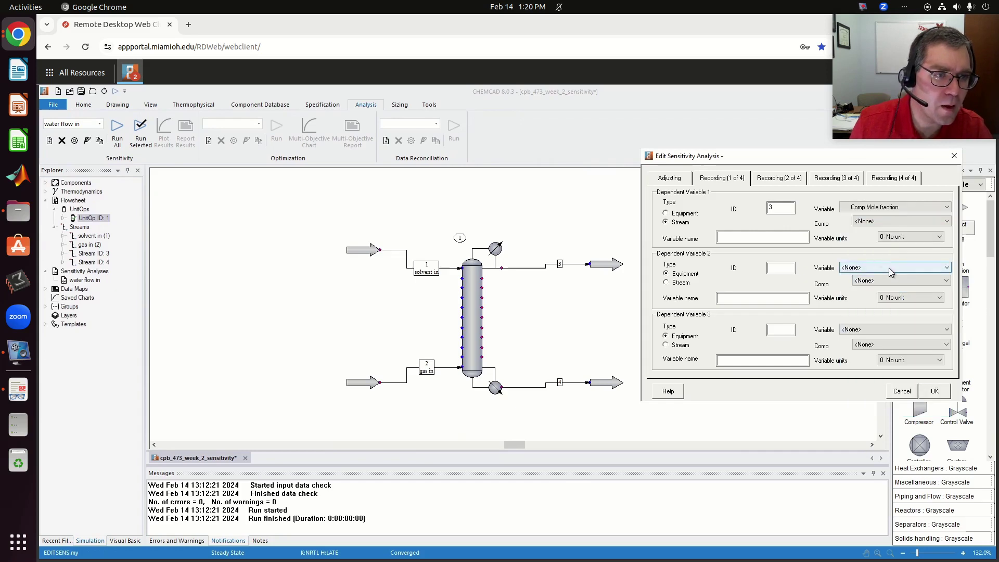
click(863, 225)
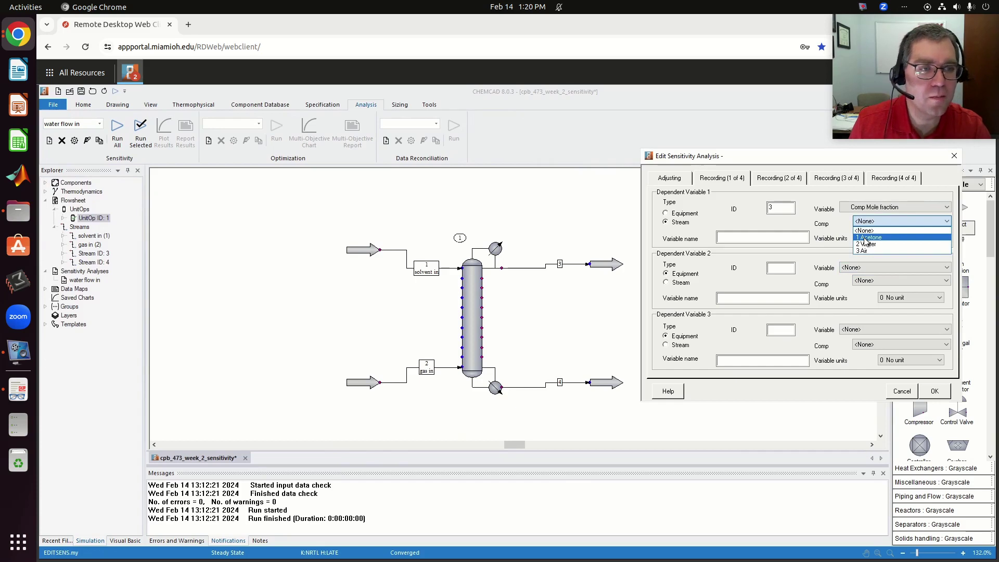
click(866, 238)
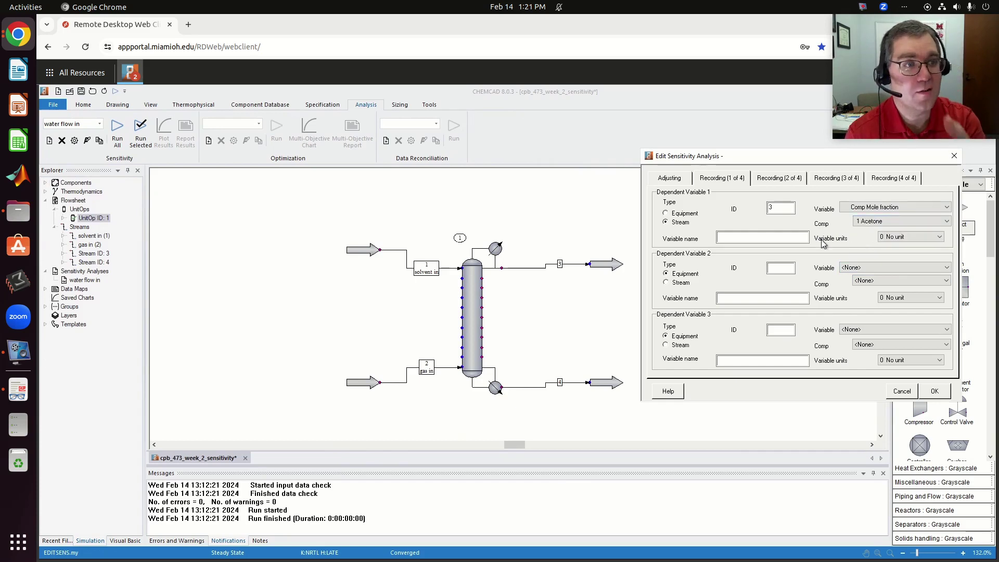
Leave dependent variable 1 at No unit, name it "acetone out", and accept the sensitivity analysis settings.
click(932, 239)
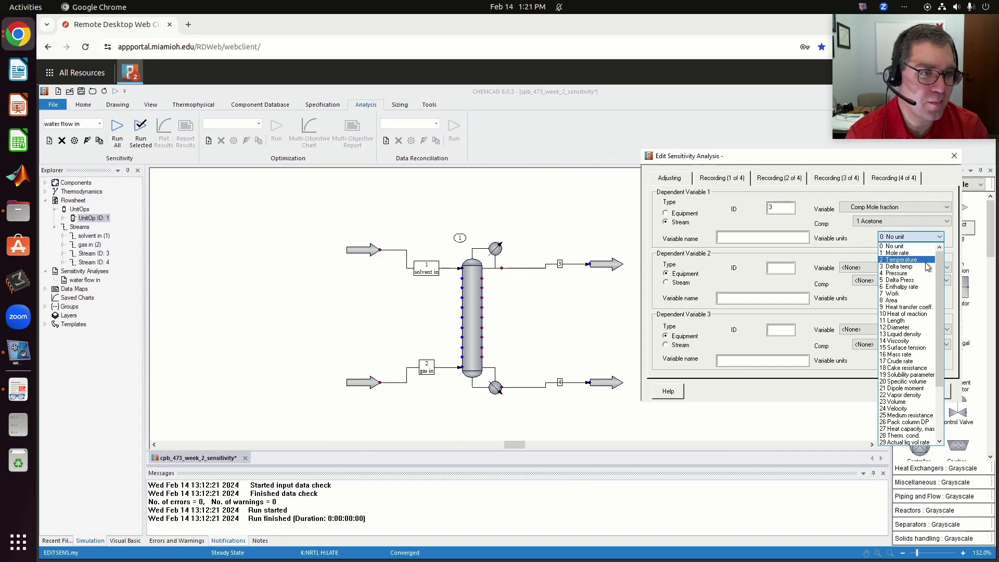
scroll(929, 266, down, 1)
drag(940, 305, 927, 254)
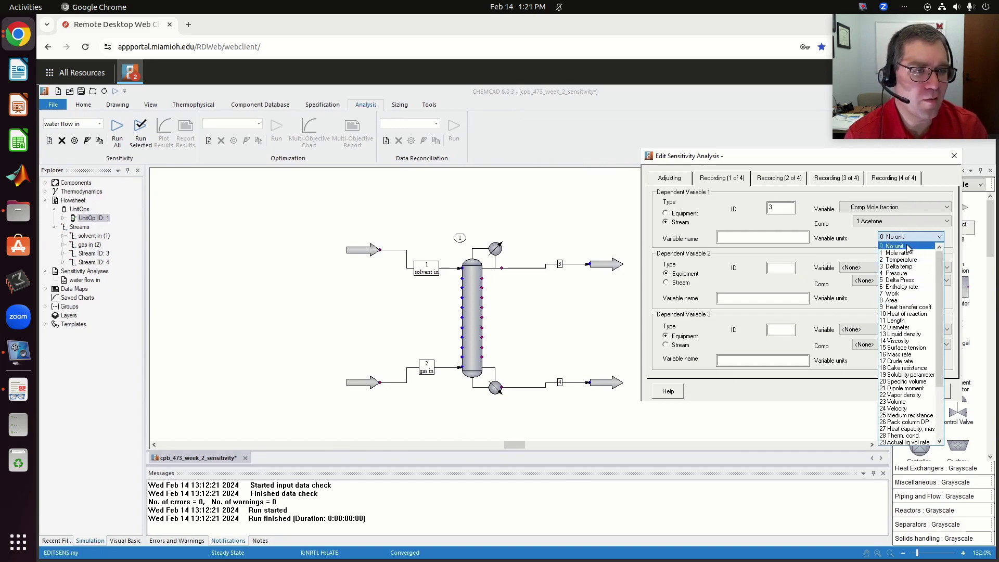
click(909, 247)
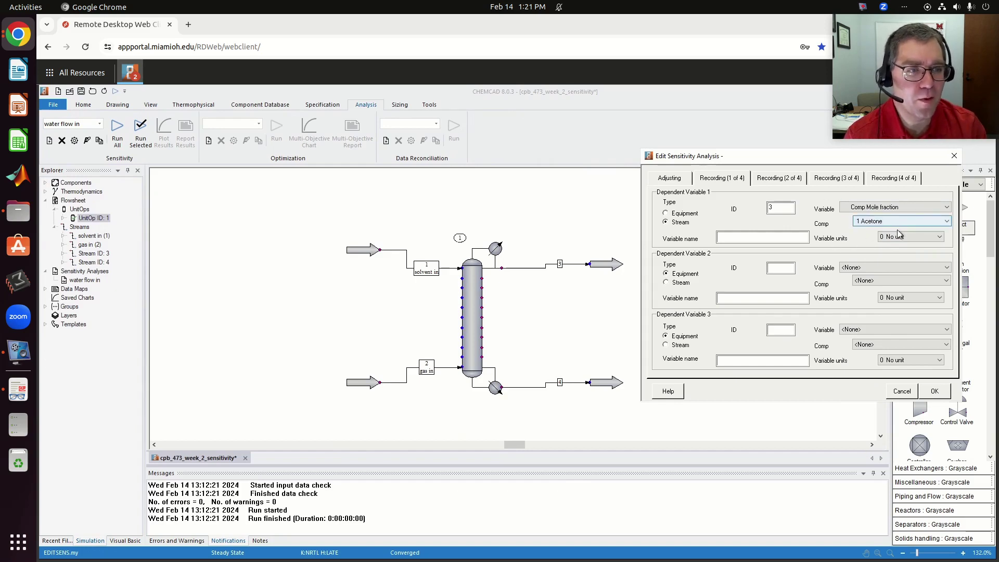
click(751, 237)
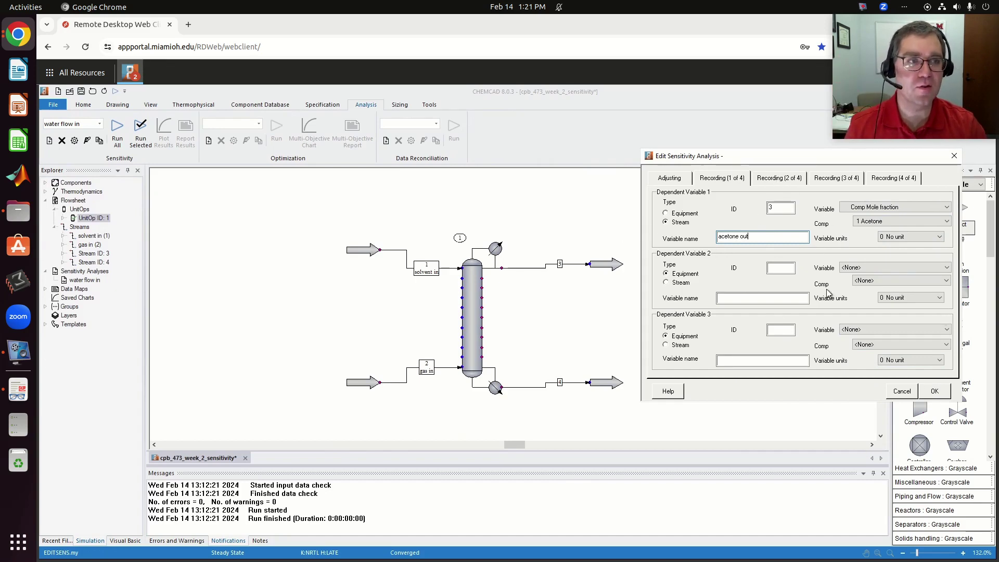
click(935, 396)
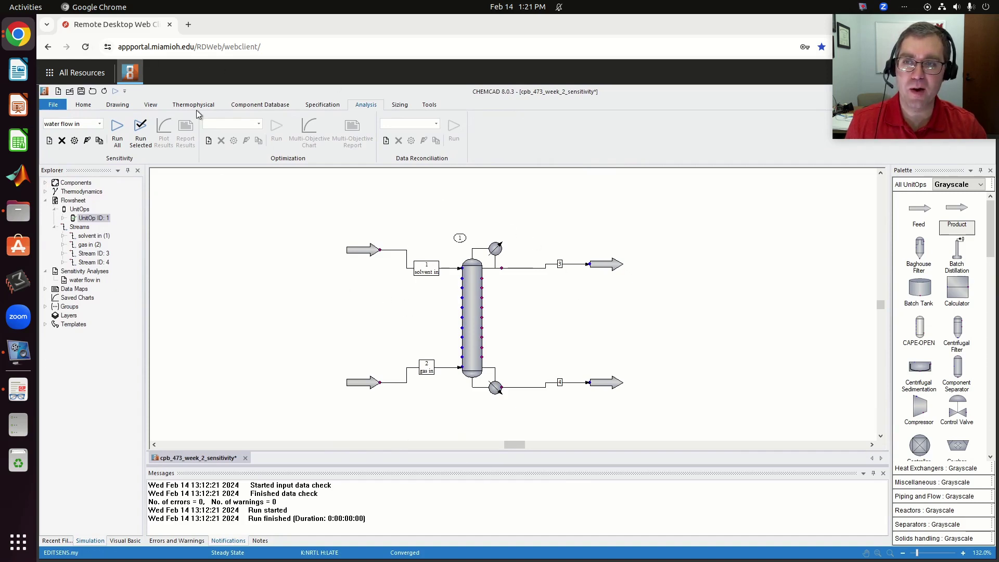
Run the entire flowsheet in steady state, and also run just the selected absorber column.
click(84, 105)
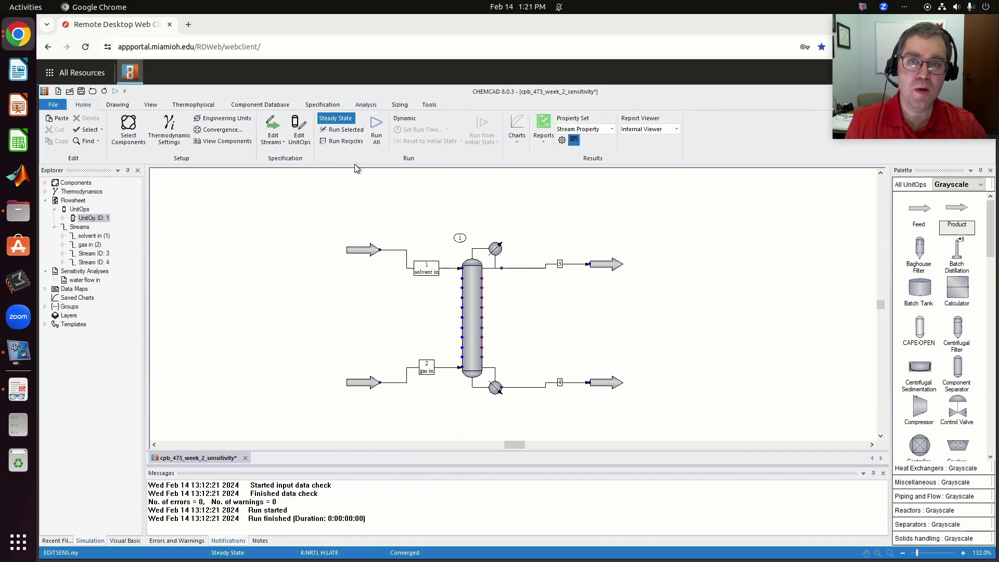
click(384, 125)
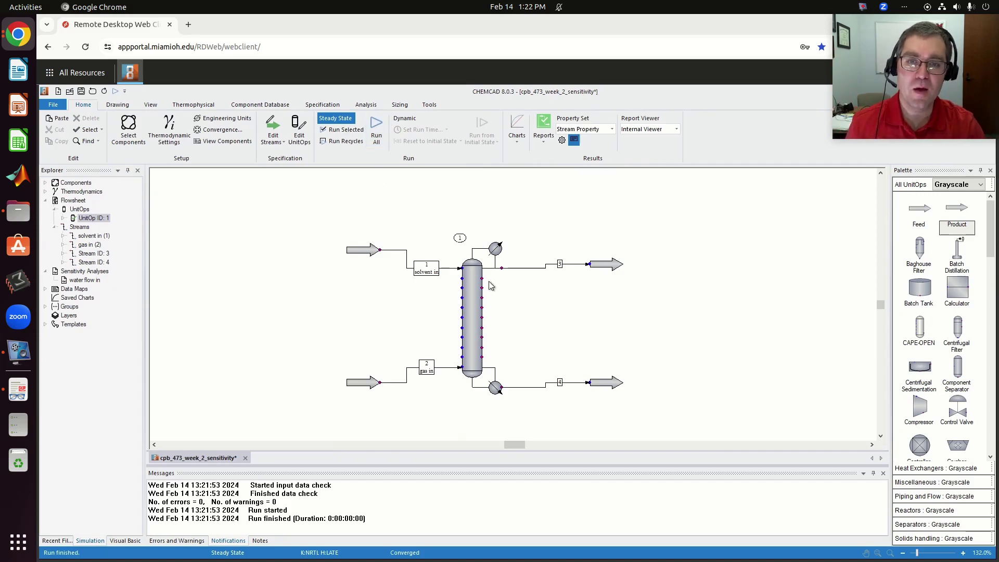
click(473, 294)
mouse_move(470, 293)
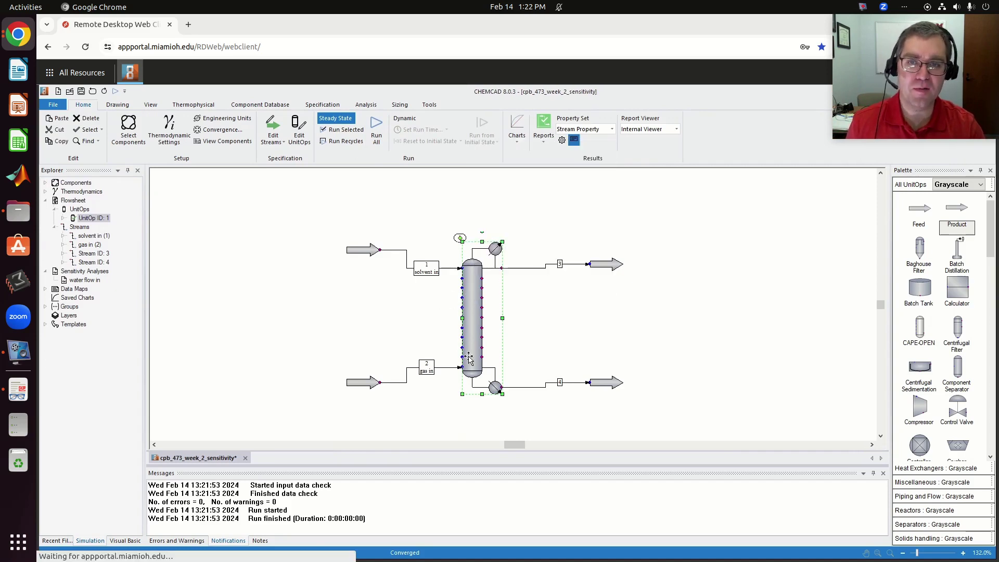
click(346, 131)
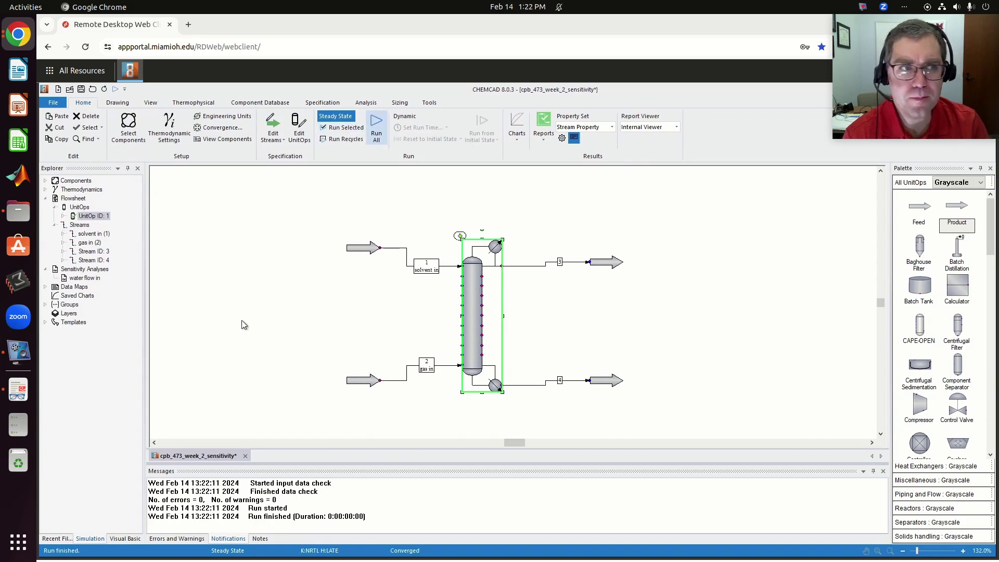
click(328, 264)
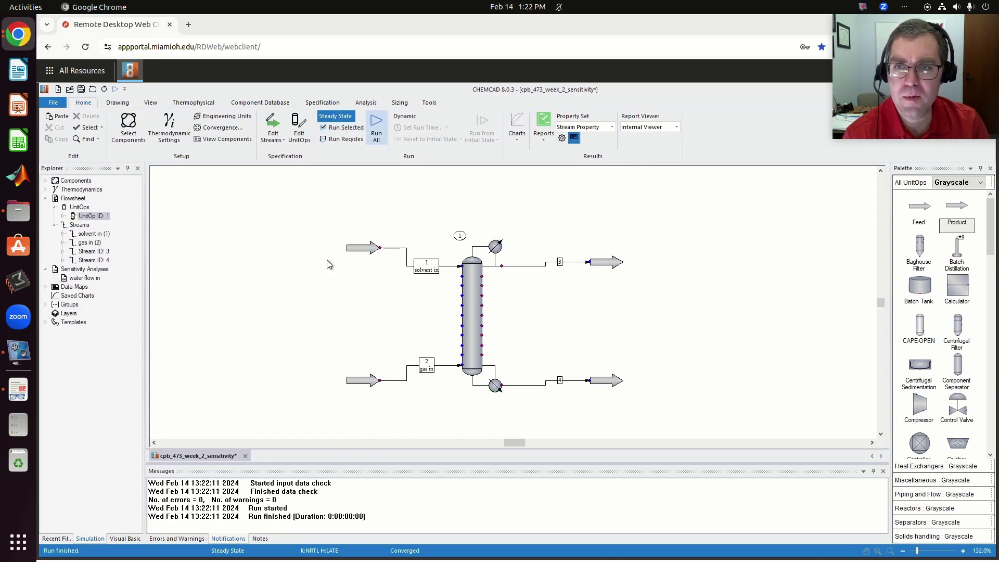
Run the "water flow in" sensitivity analysis on the selected absorber column.
click(367, 103)
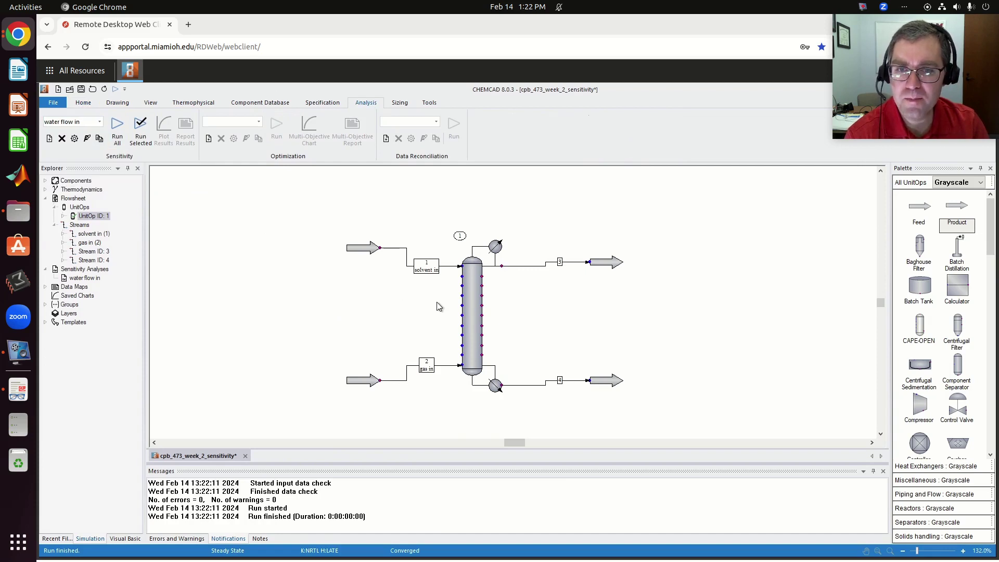
click(477, 310)
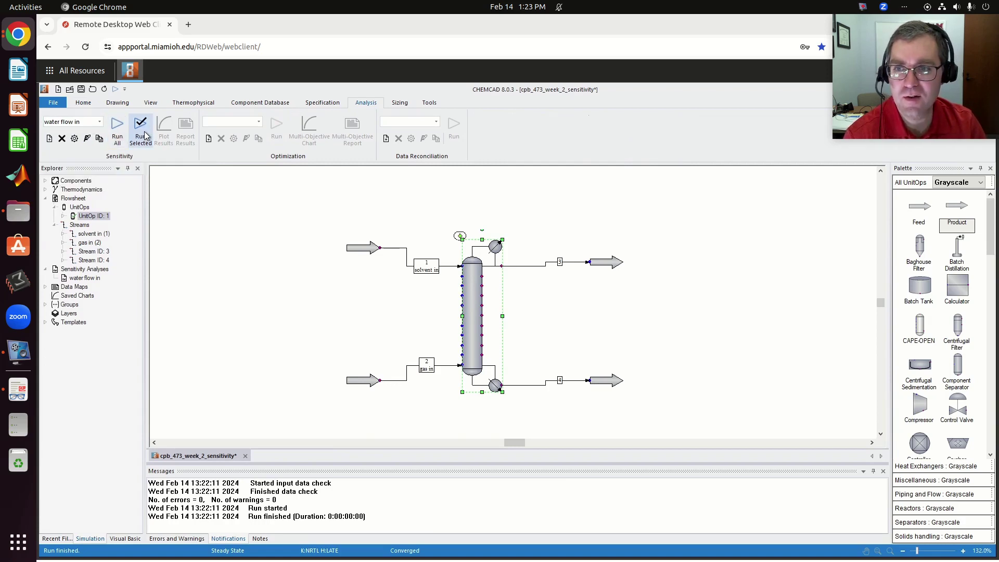
click(118, 131)
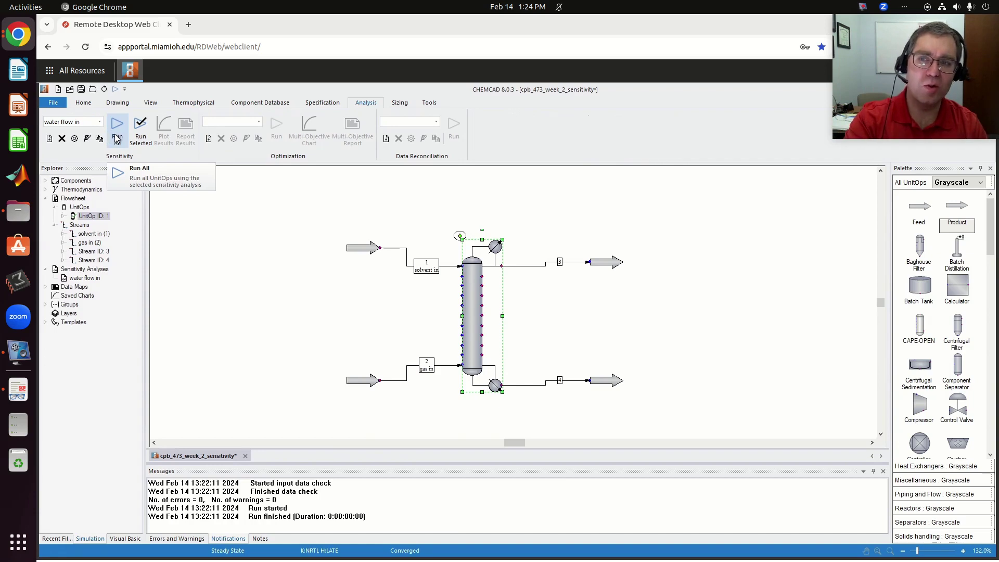
click(139, 134)
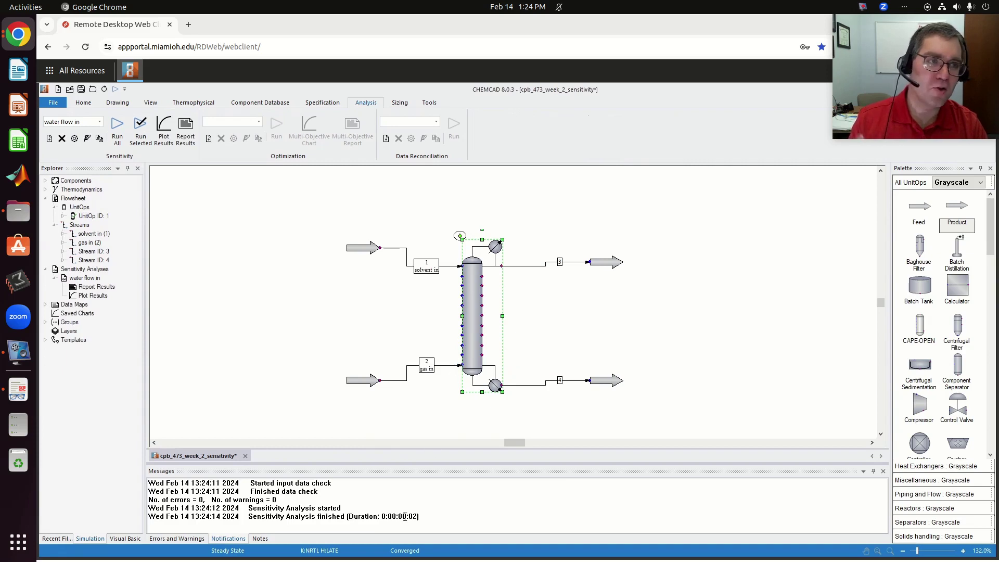
Plot the sensitivity results as a line chart of acetone out against water flow in and examine the curve from 200 to 500 kmol/h.
click(228, 276)
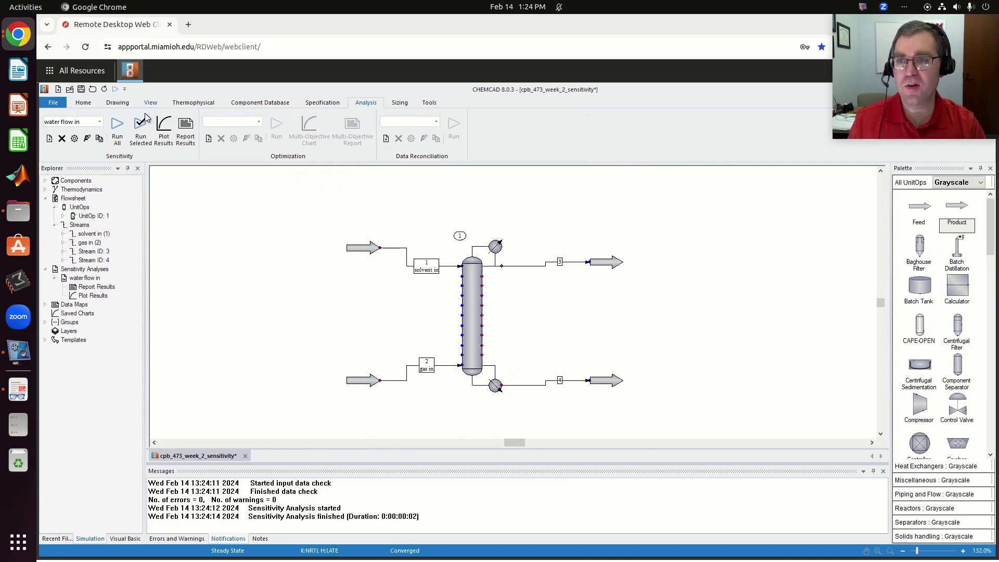
click(164, 131)
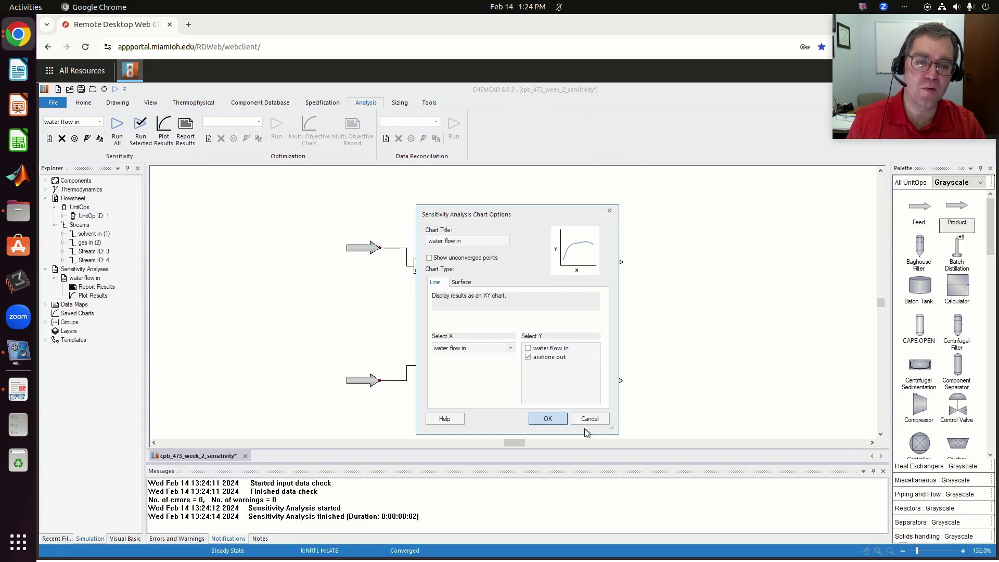
click(556, 422)
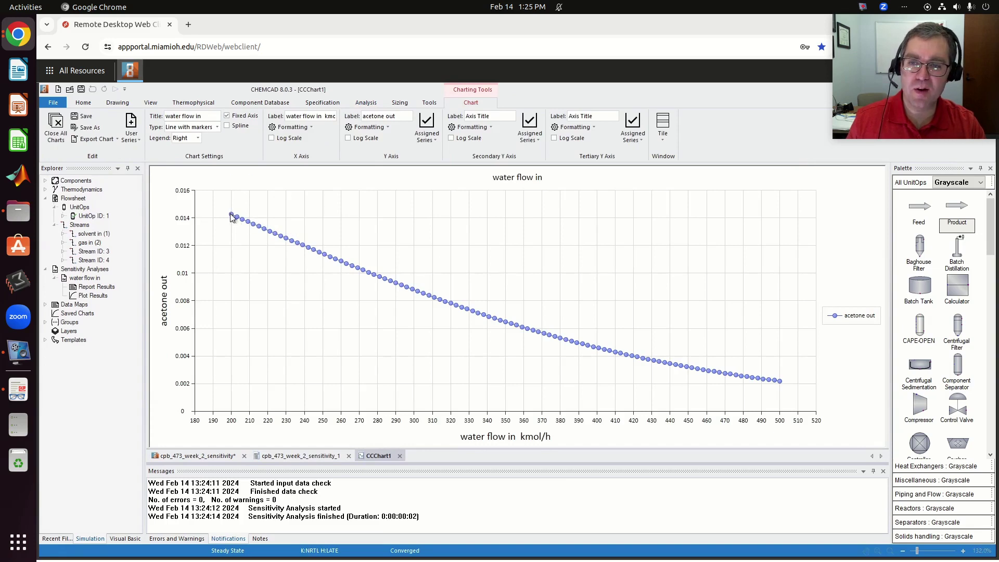
mouse_move(232, 217)
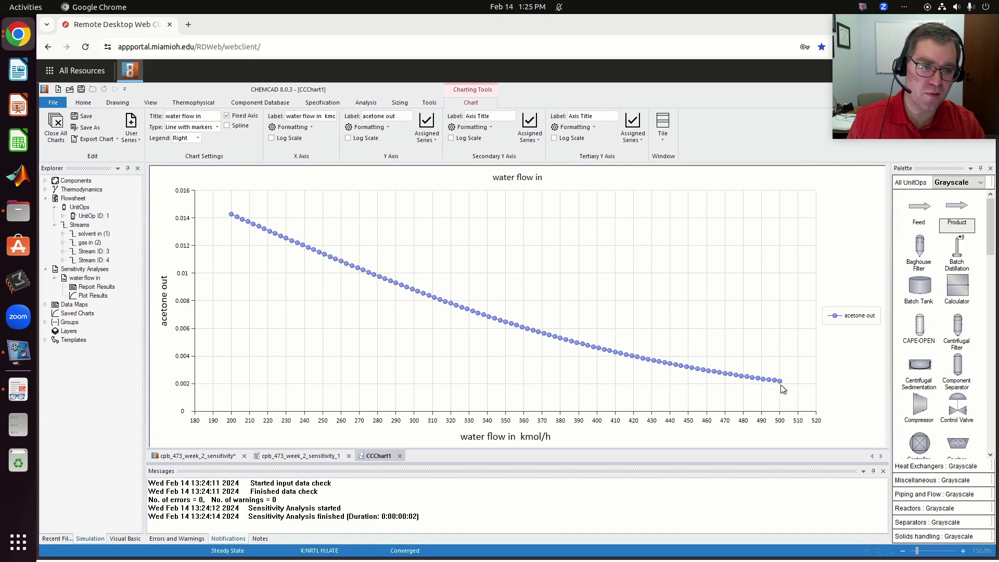
mouse_move(776, 384)
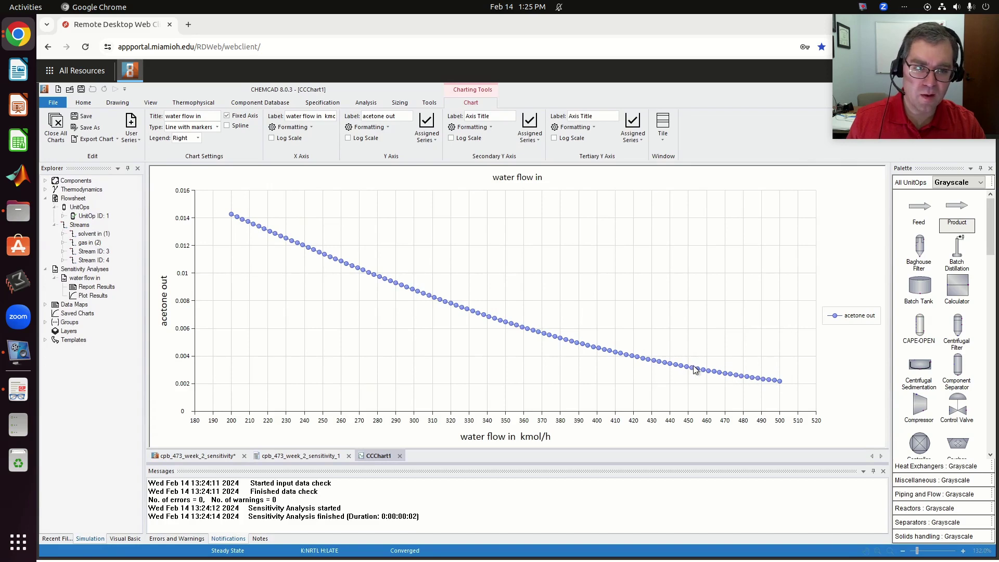
mouse_move(639, 360)
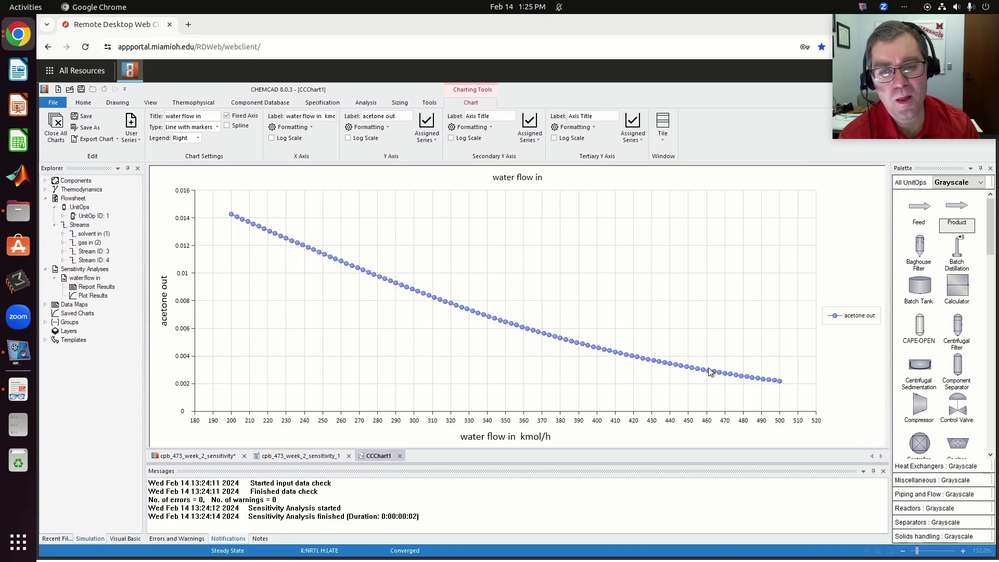
Edit the "water flow in" sensitivity analysis so independent variable 1 uses Temperature units, and accept the settings.
click(213, 456)
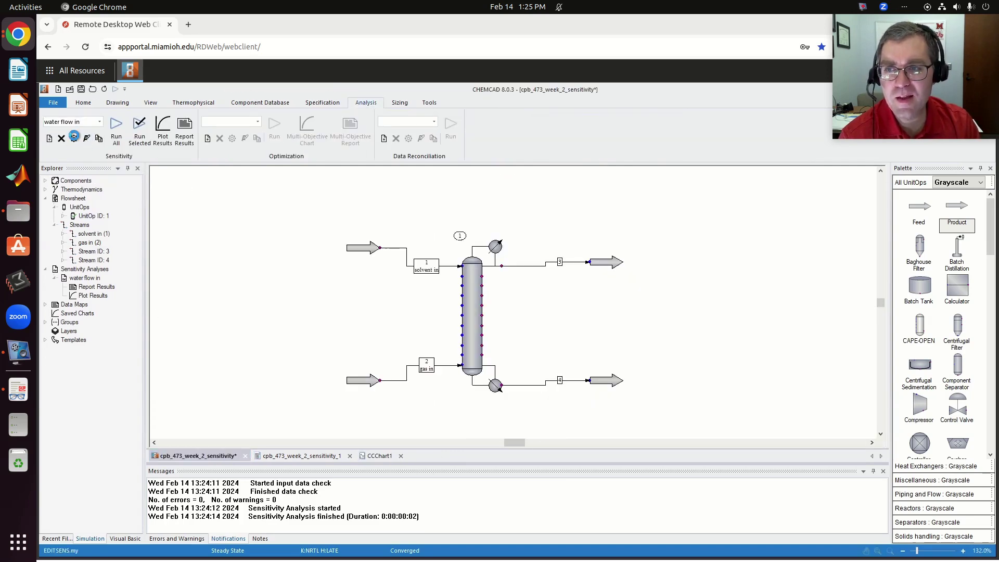
click(74, 136)
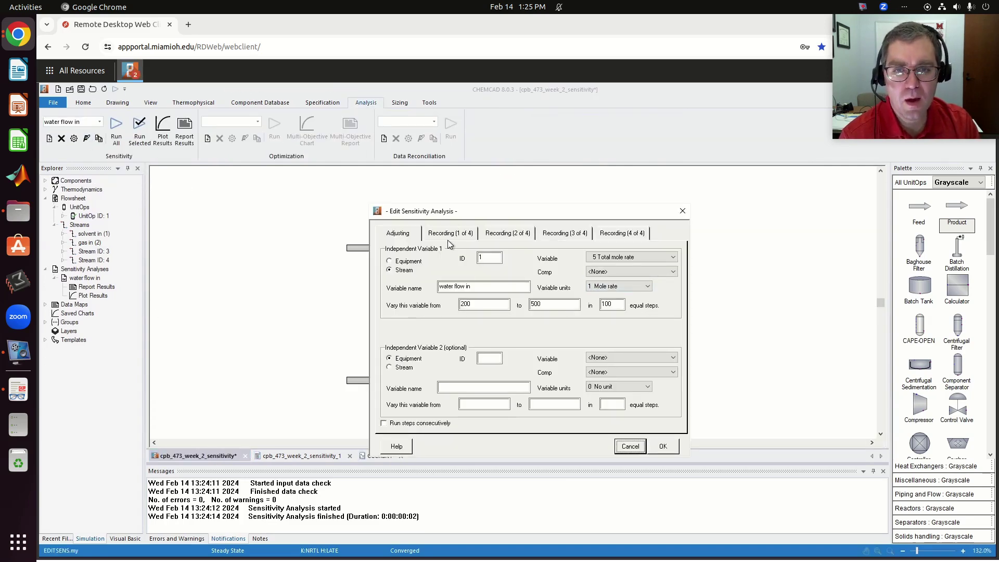
click(449, 237)
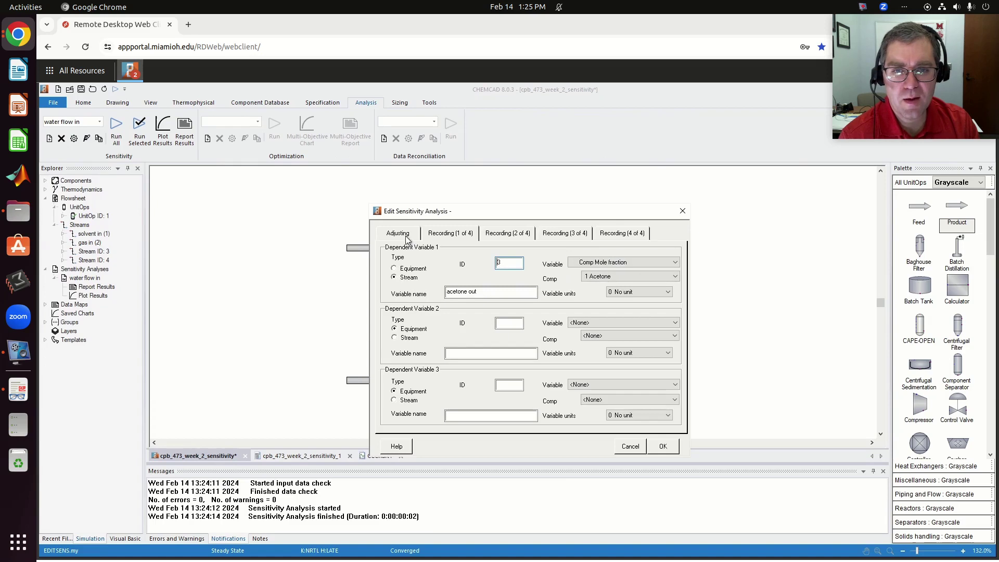
click(407, 237)
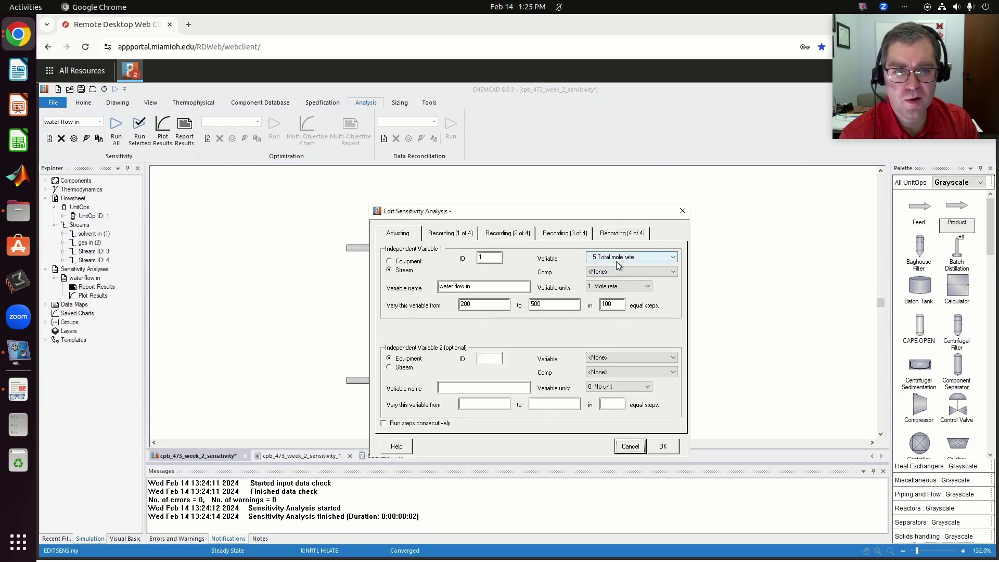
click(624, 287)
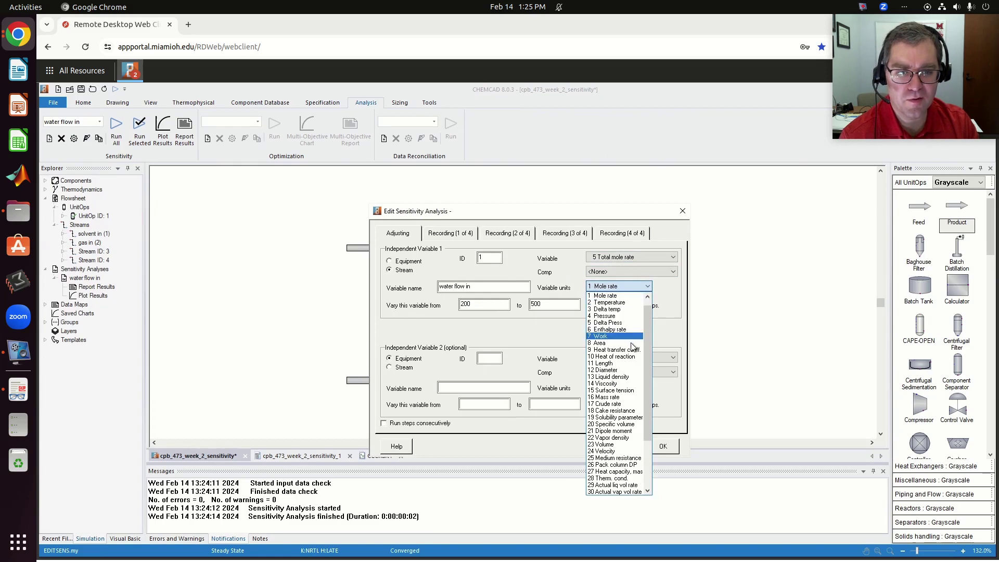
click(617, 303)
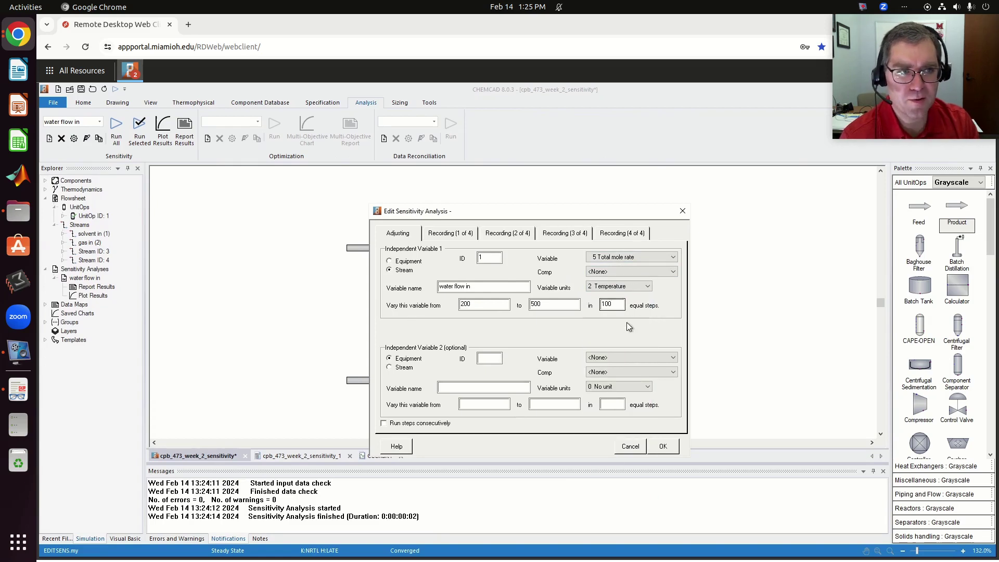
click(664, 446)
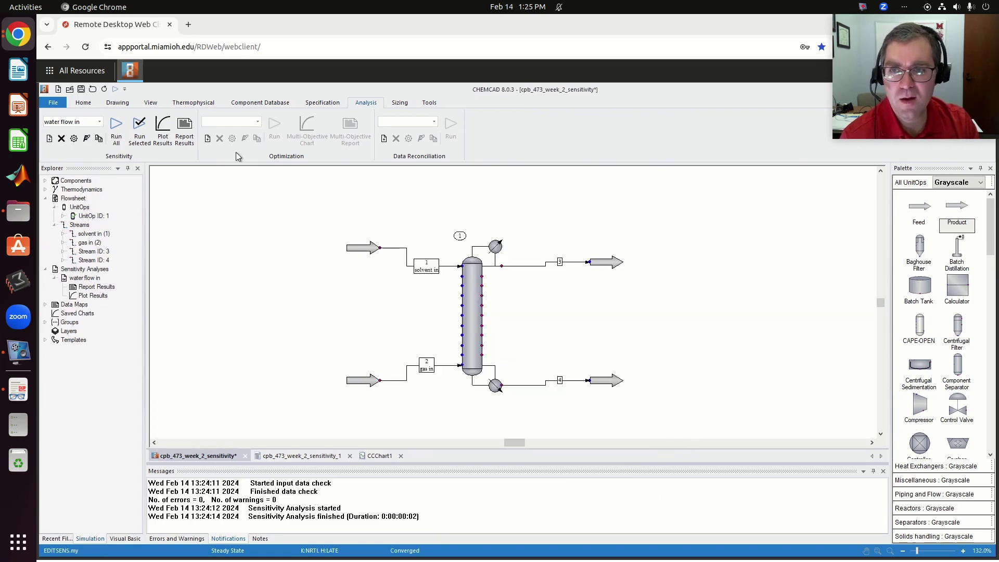
Run the sensitivity analysis on the entire flowsheet, view its line chart of acetone out, and close the new chart and report.
click(116, 130)
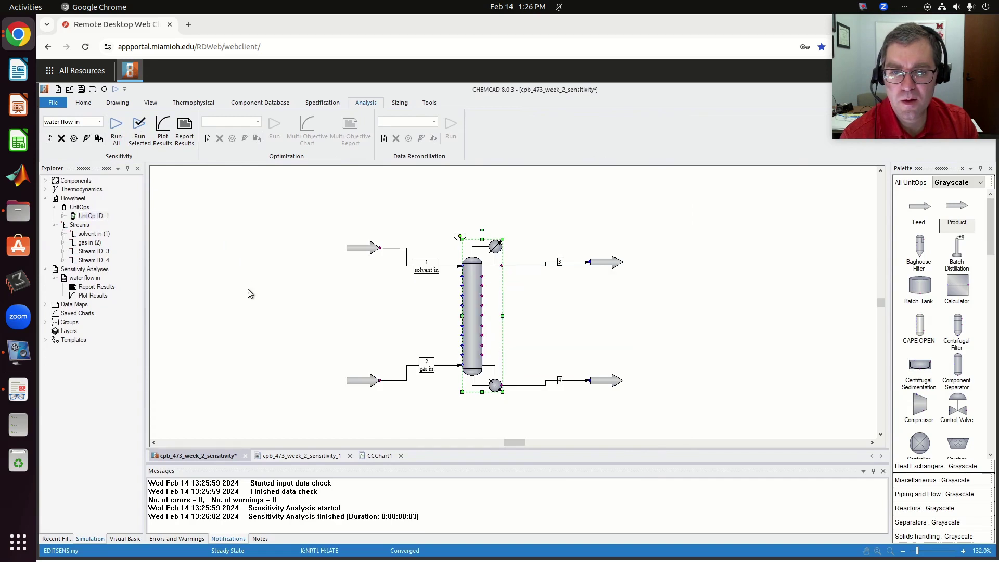
click(160, 132)
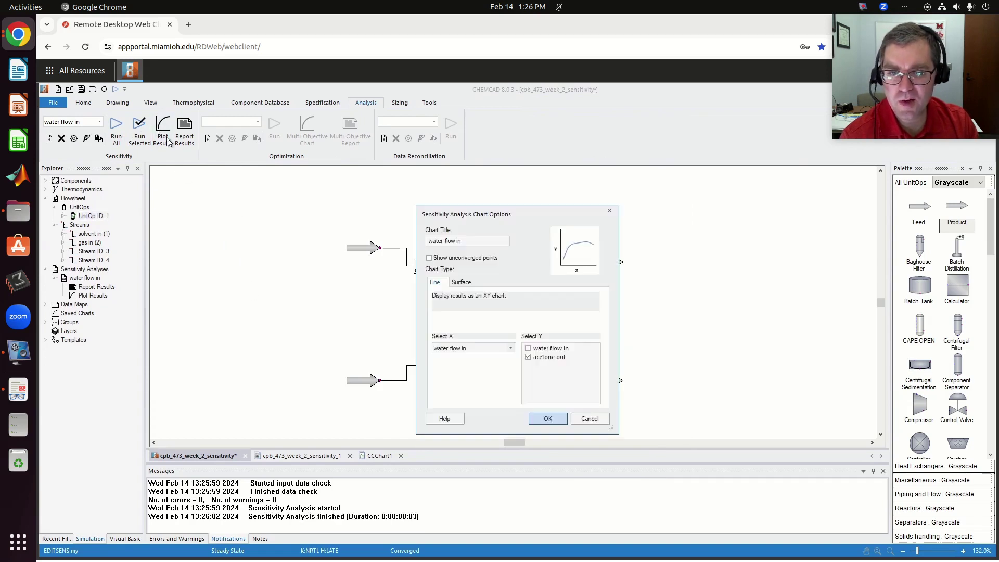
click(548, 418)
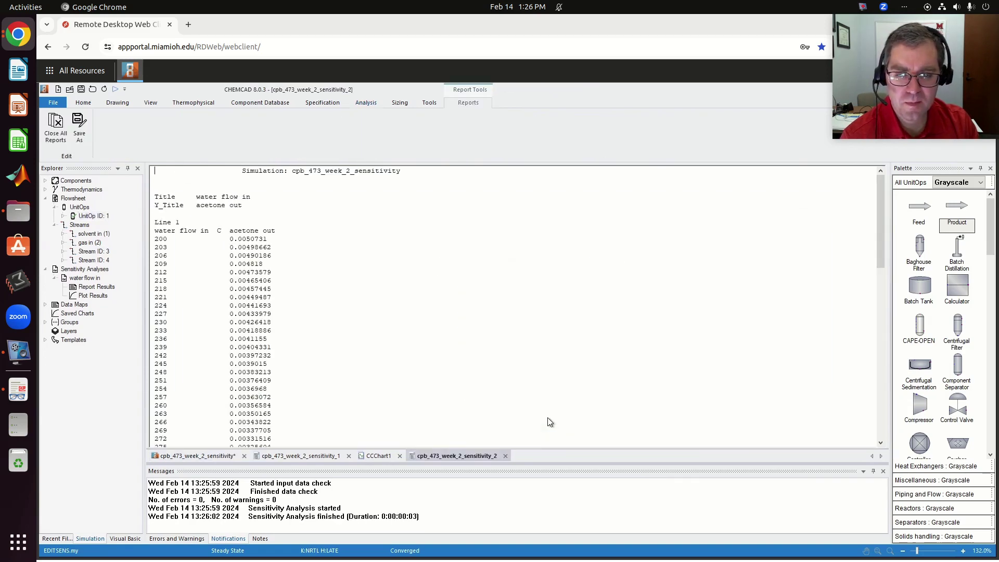
click(483, 456)
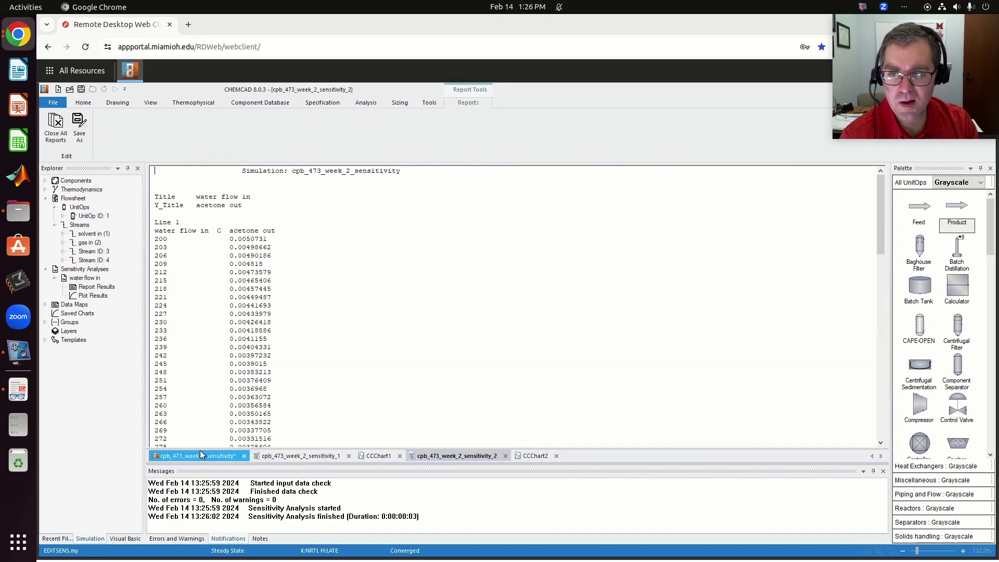
click(534, 456)
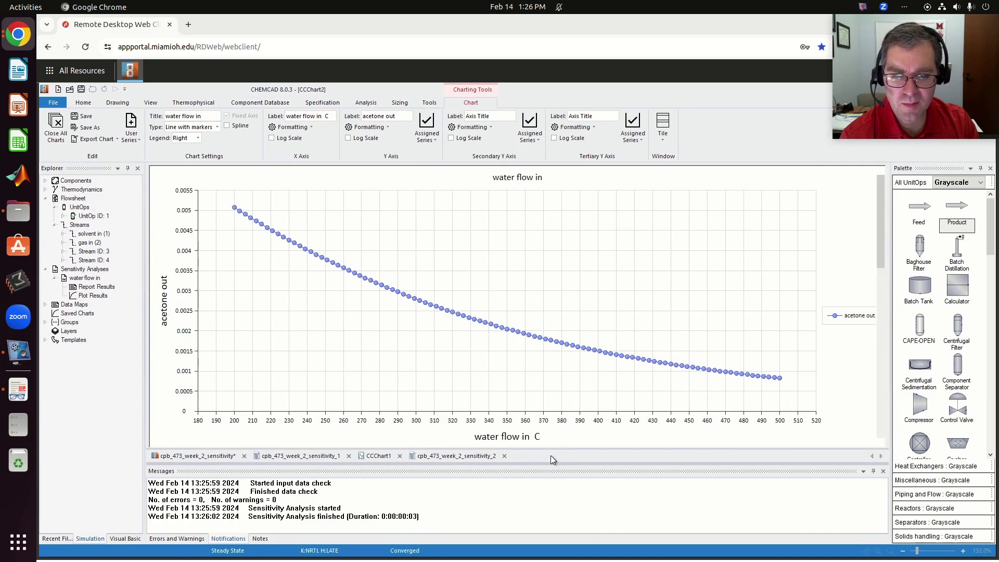
click(555, 456)
click(504, 455)
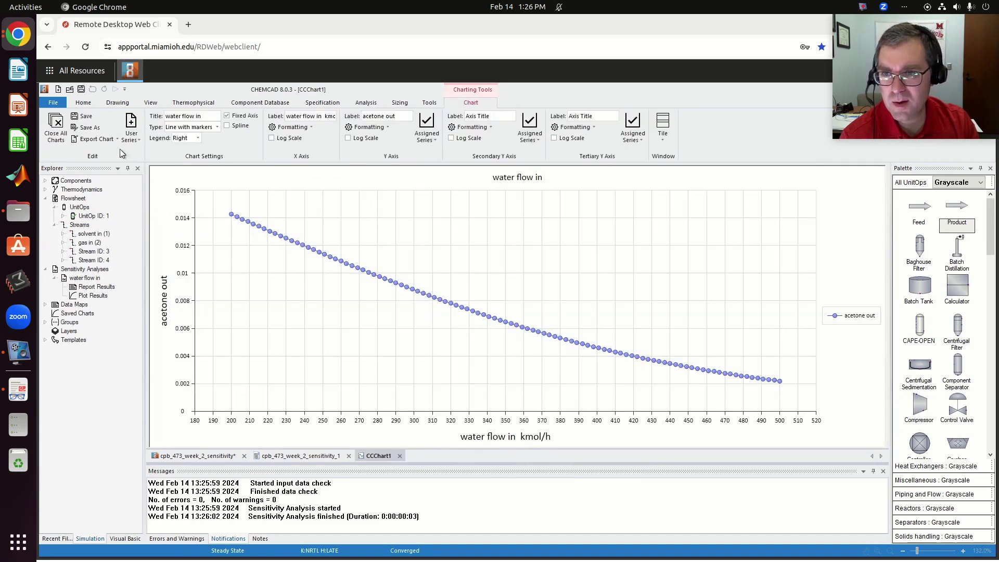
Plot acetone out against water flow in again from the flowsheet, examine the curve, and close that chart and its report.
click(190, 456)
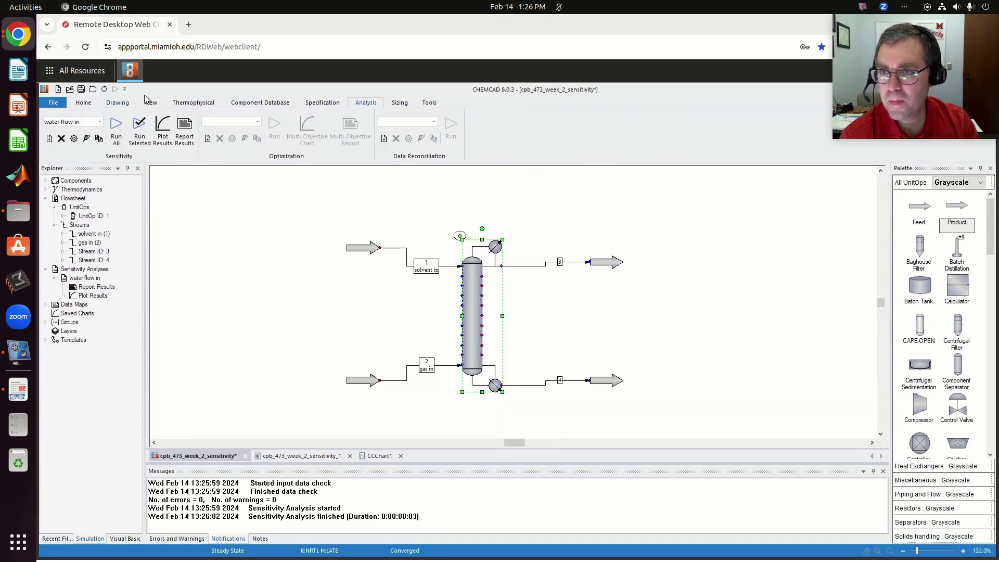
click(160, 128)
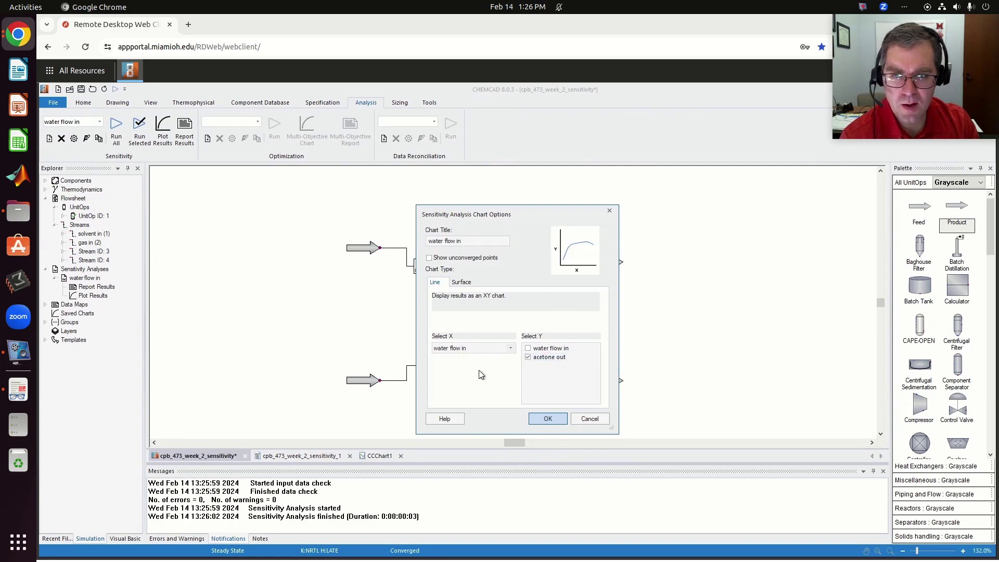
click(547, 418)
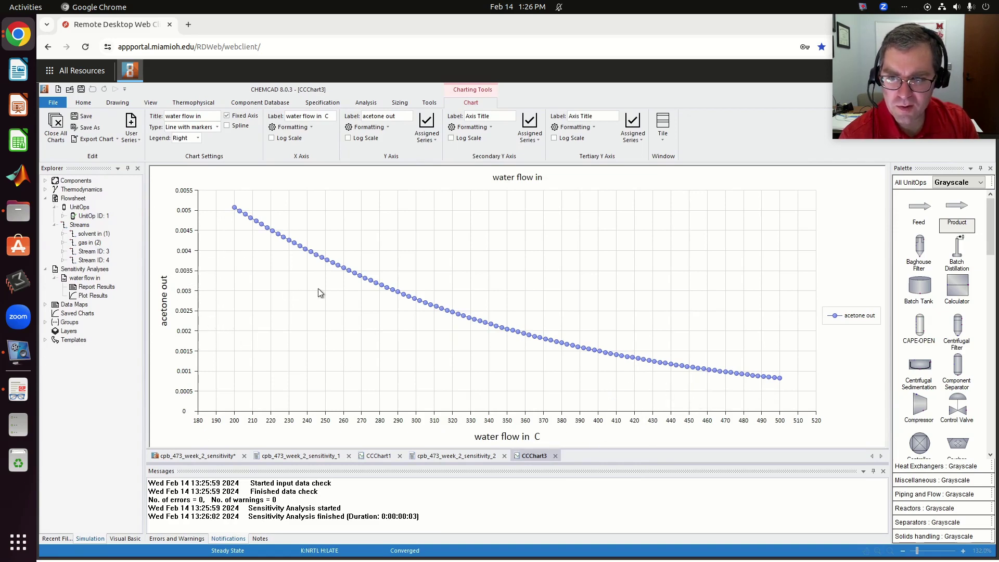
mouse_move(387, 290)
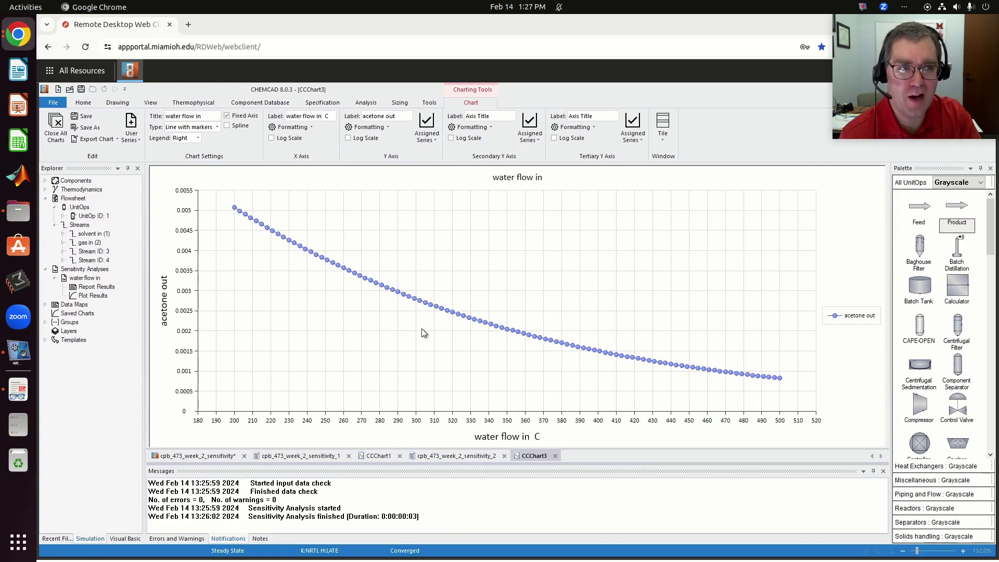
click(555, 455)
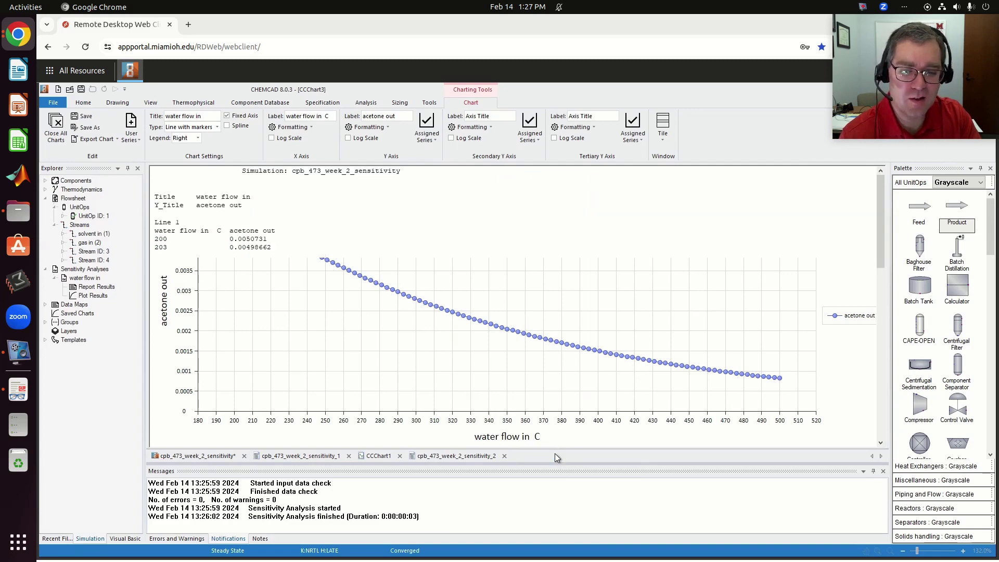
click(505, 456)
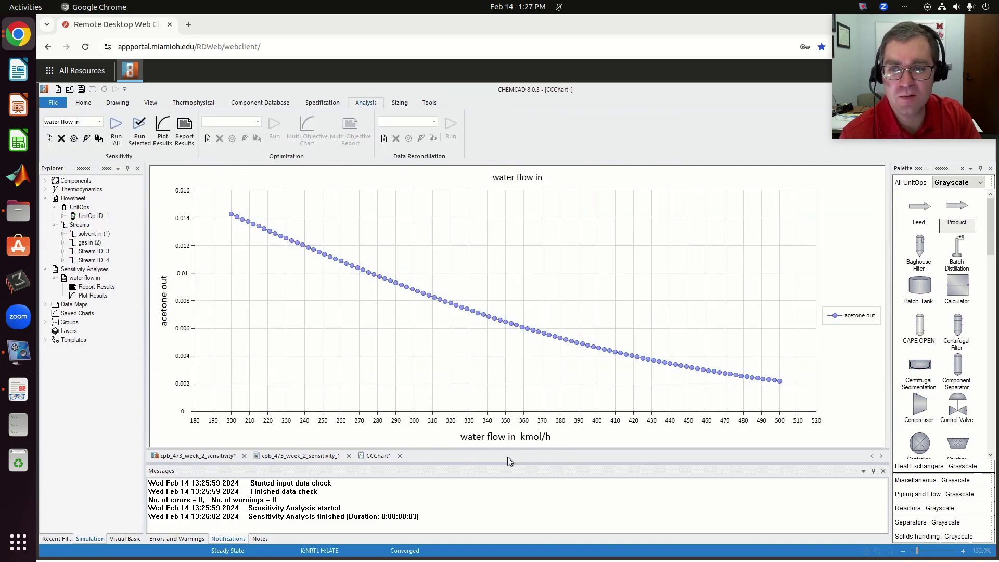
Set the units of independent variable 1 back to Mole rate in the "water flow in" sensitivity analysis and accept the settings.
click(198, 458)
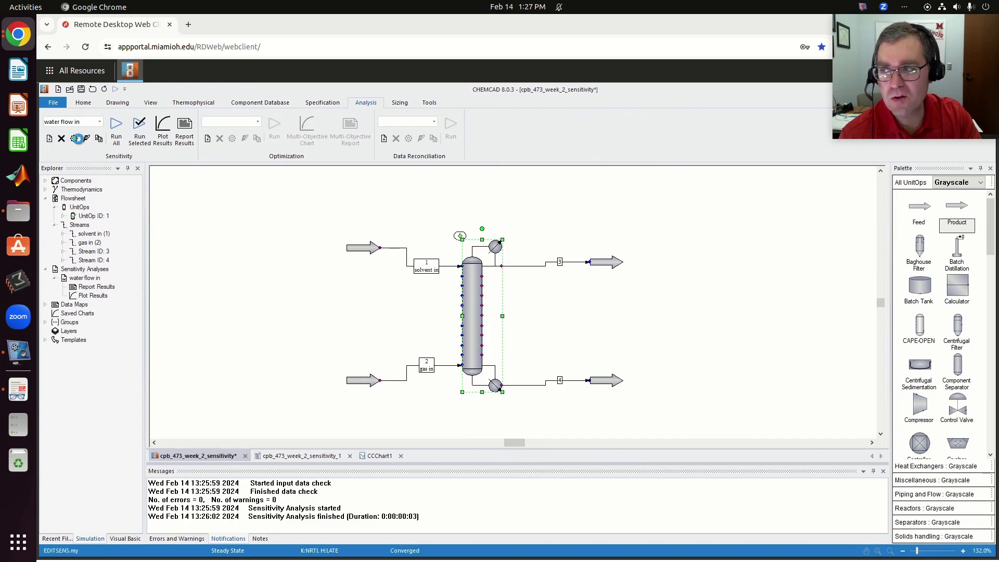
click(77, 138)
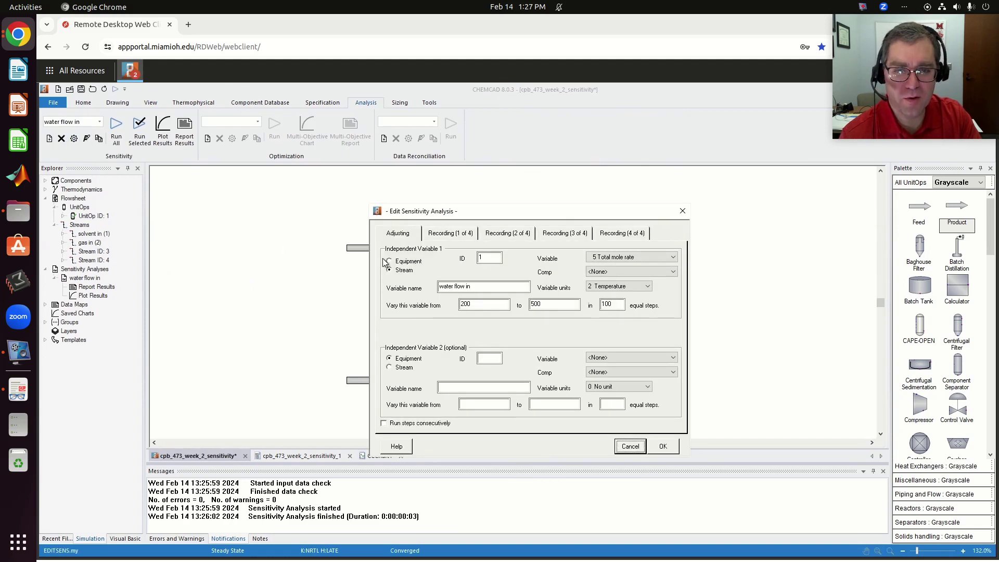
click(645, 287)
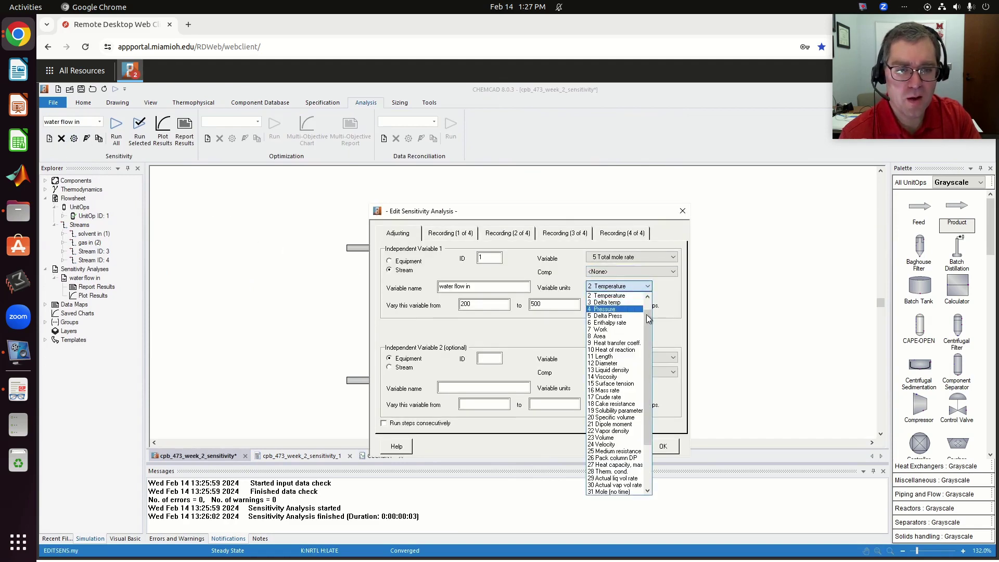
scroll(648, 318, up, 1)
click(611, 295)
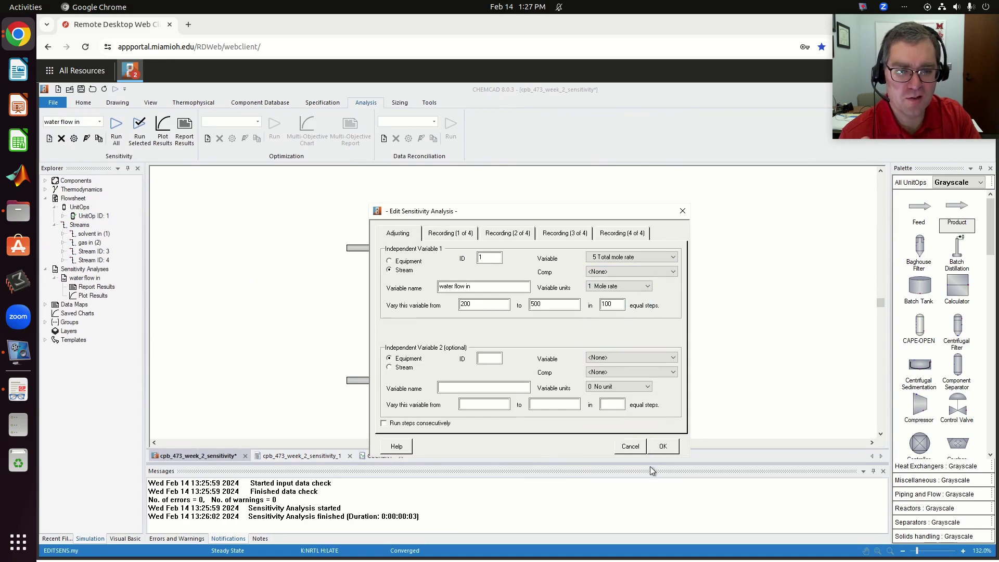
click(659, 447)
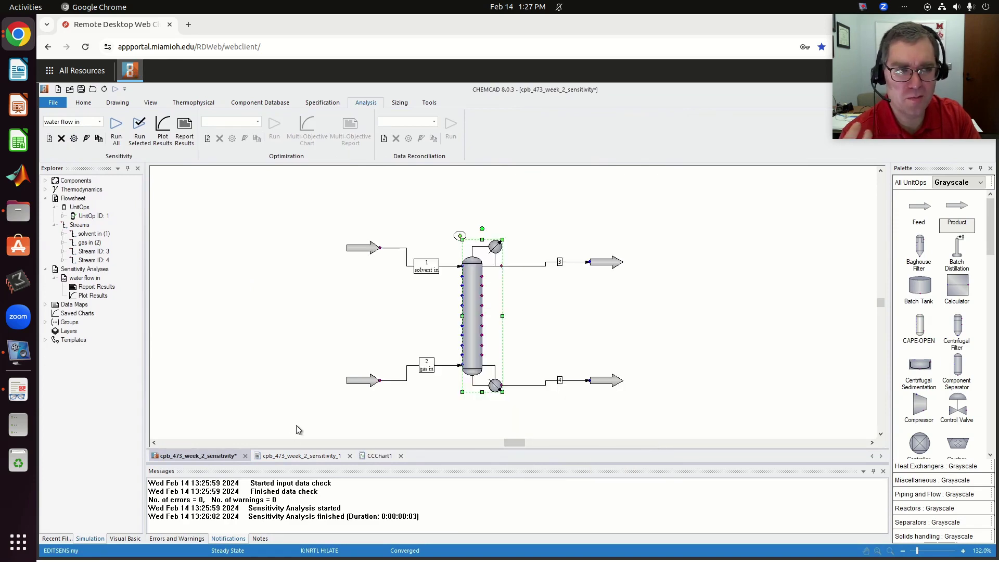
Review the first kmol/h chart and its tabulated report of water flow in versus acetone out, and return to the flowsheet.
click(379, 456)
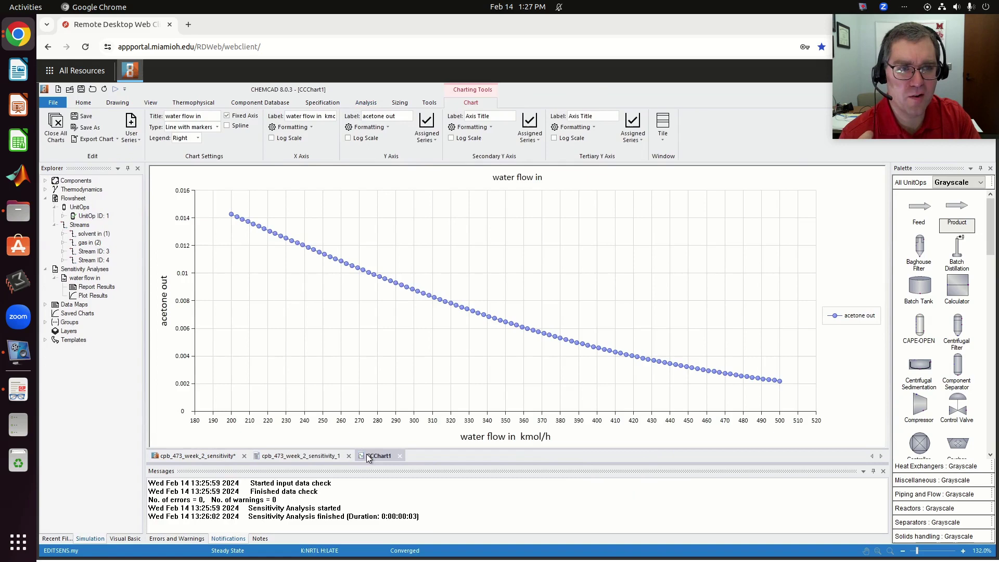
click(314, 457)
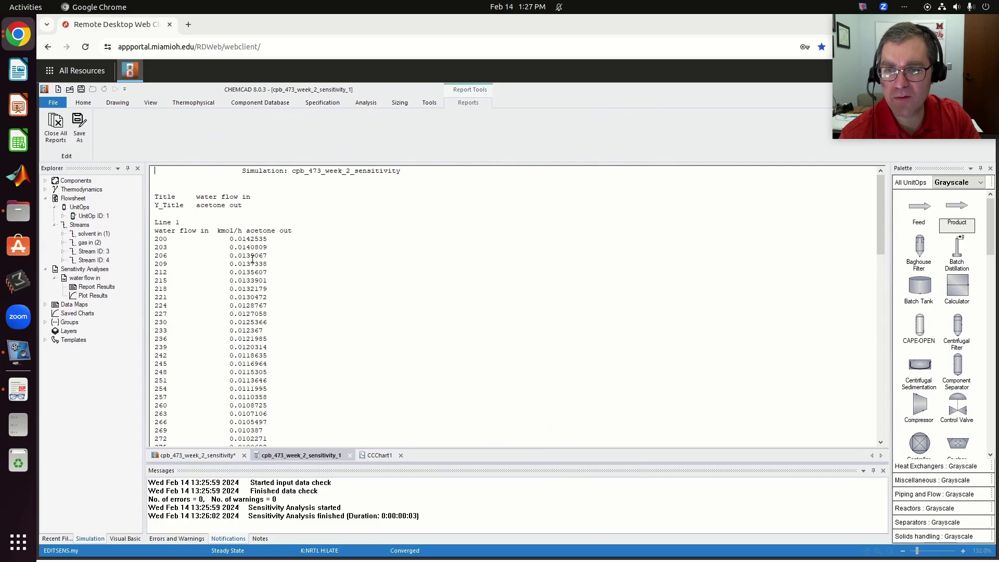
scroll(270, 261, down, 20)
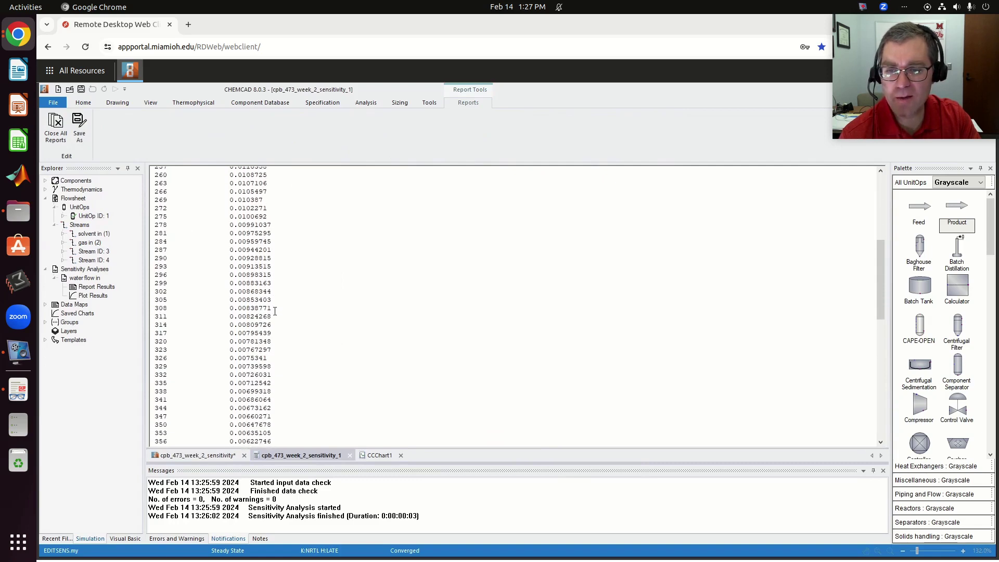
scroll(217, 391, up, 20)
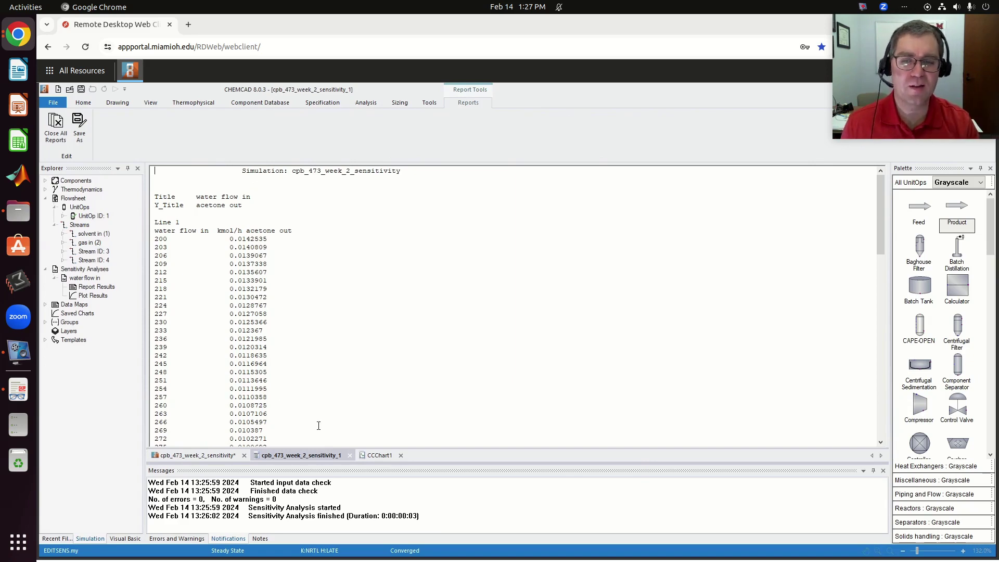
click(383, 459)
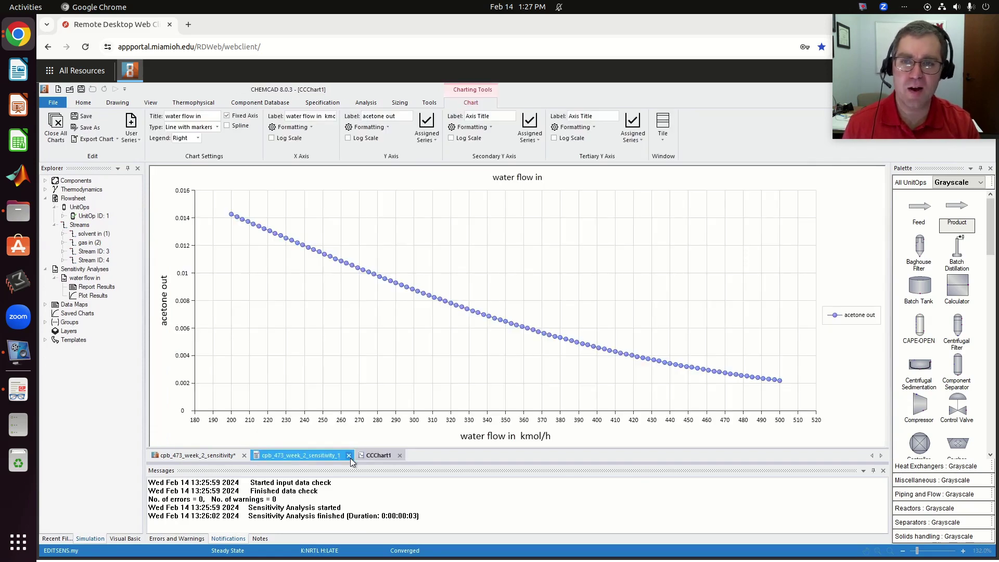
click(190, 458)
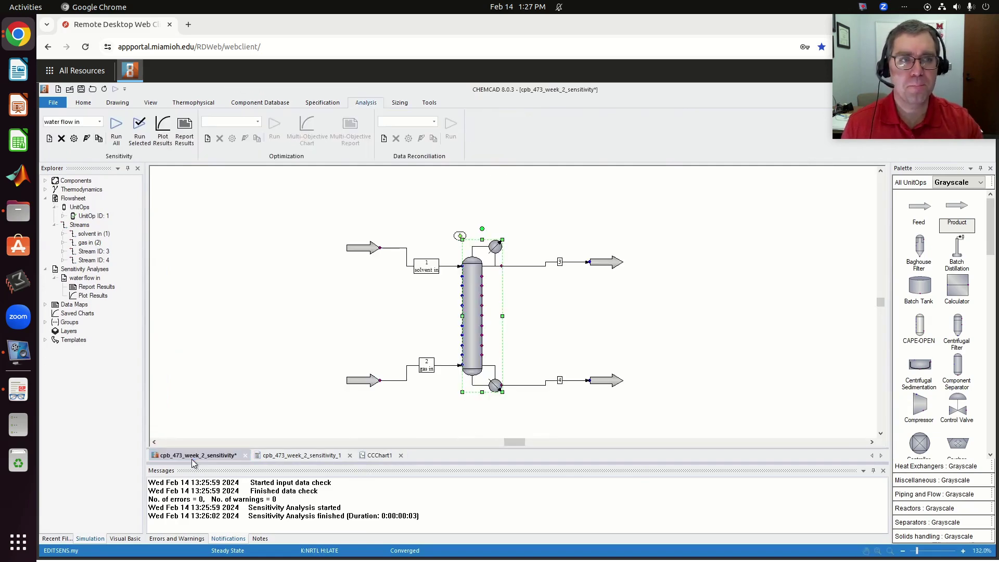